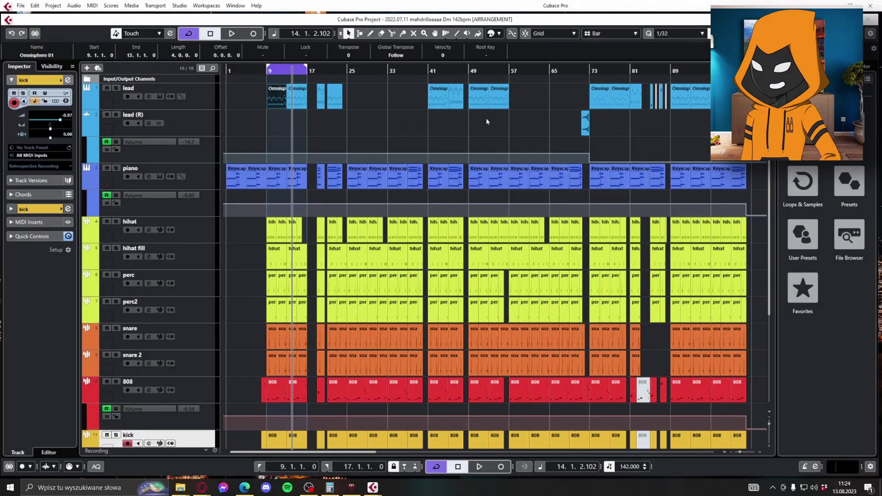
# - Play the looped section from bar 9 to bar 17, stop playback, and look over the arrangement's tracks
pyautogui.press('space')
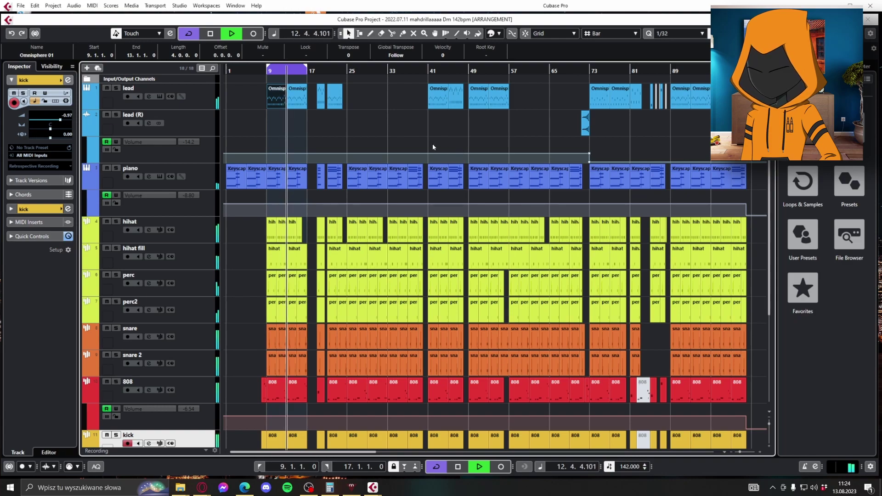
pyautogui.press('space')
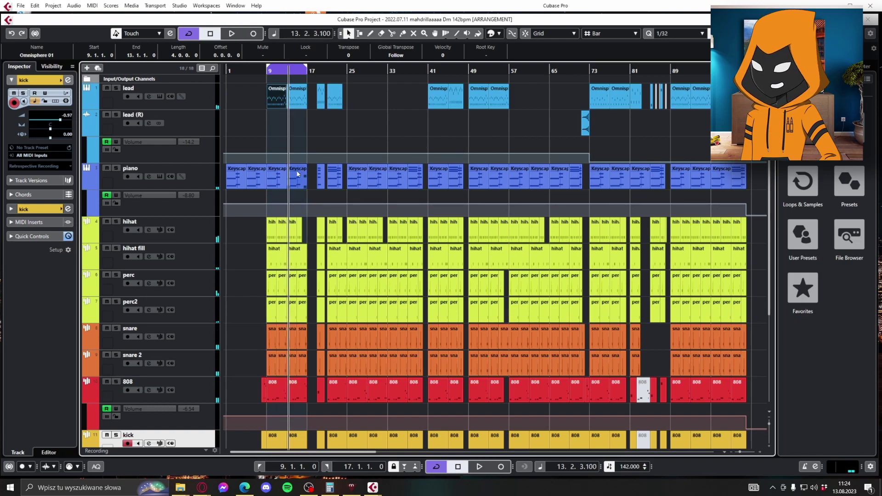
pyautogui.scroll(-5, 289, 203)
pyautogui.scroll(5, 315, 235)
# - Open the lead track's channel settings and inspect its FabFilter Pro-Q and first AmpSimulator inserts
pyautogui.click(200, 107)
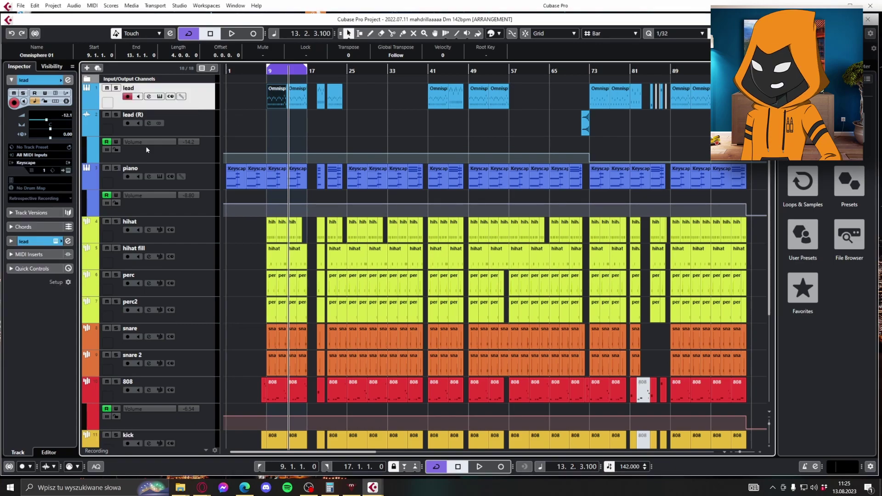
pyautogui.click(68, 171)
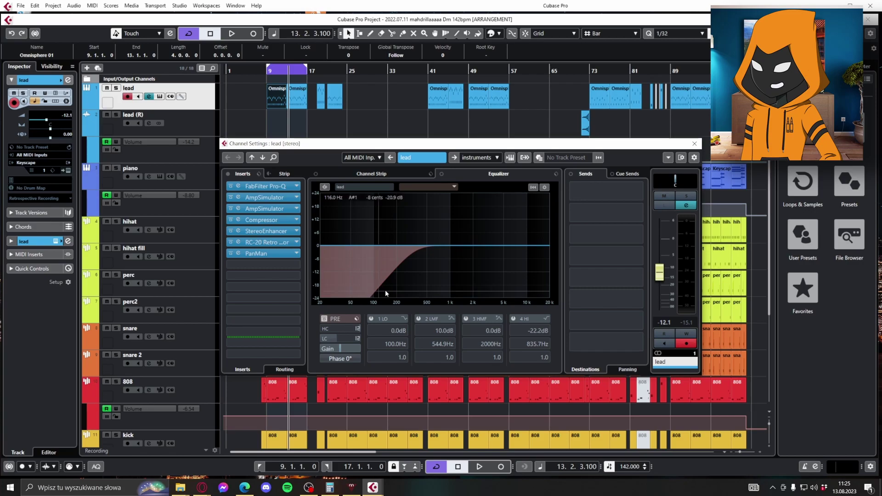
pyautogui.click(266, 186)
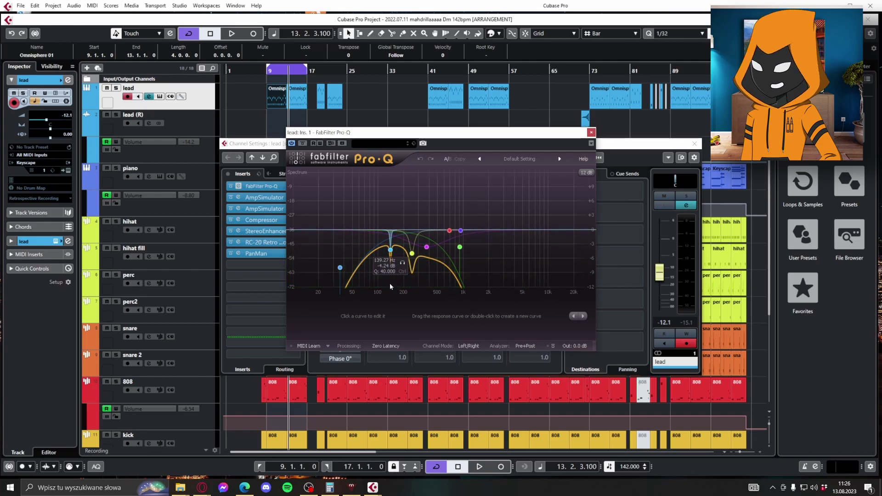
pyautogui.click(265, 197)
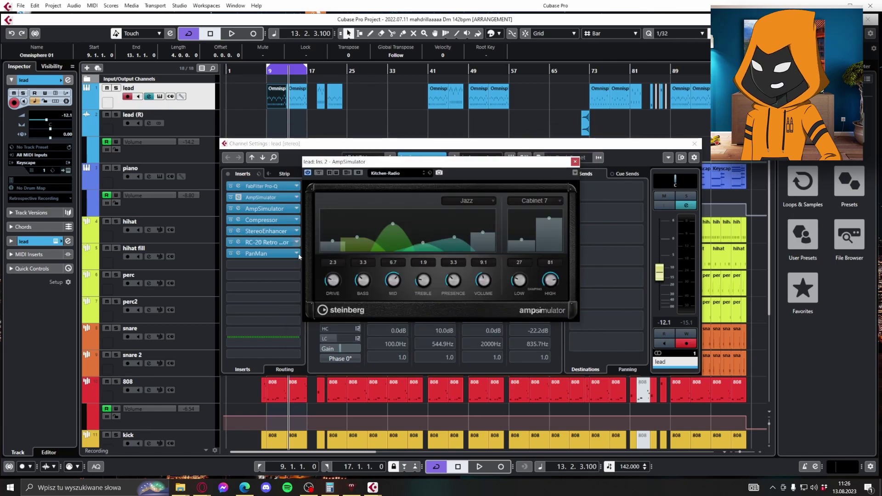
pyautogui.click(574, 162)
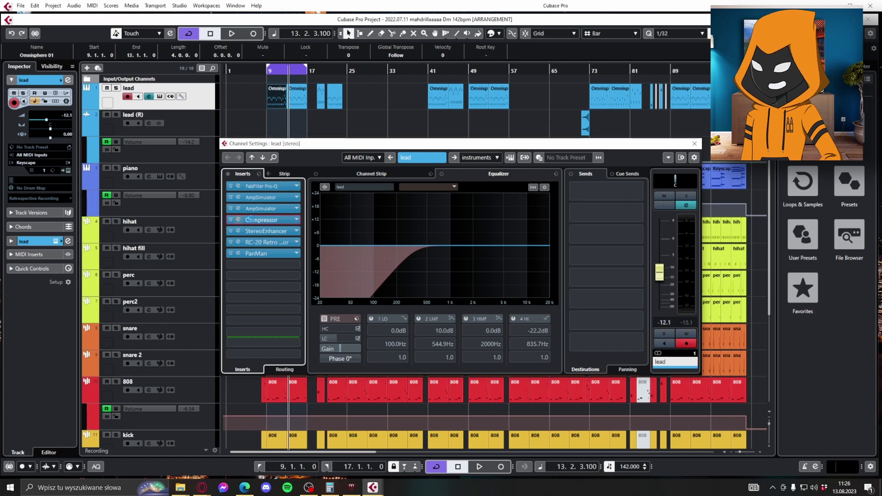
# - Inspect the lead channel's Compressor insert and its side-chain inputs
pyautogui.doubleClick(261, 219)
pyautogui.click(391, 136)
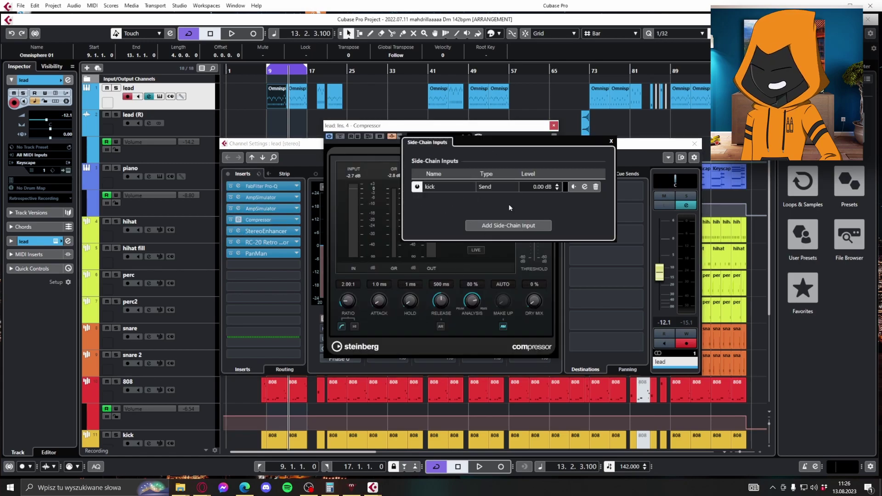
pyautogui.click(554, 125)
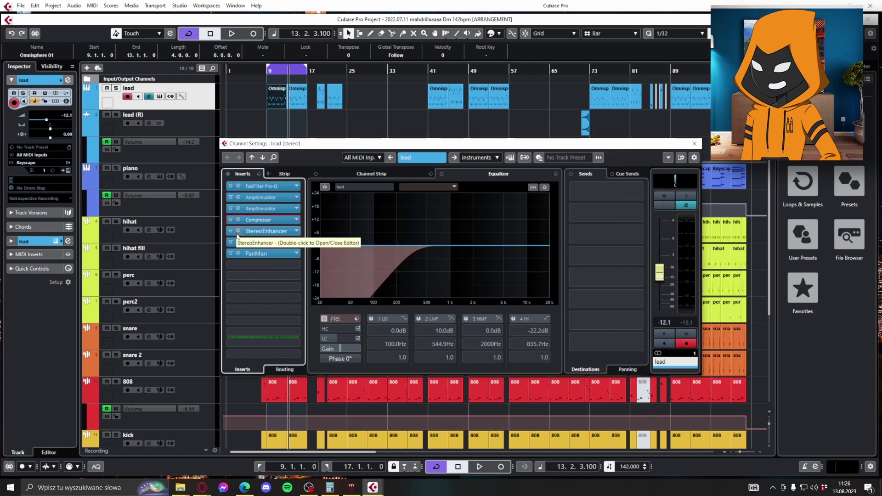
# - Inspect the lead channel's StereoEnhancer, RC-20 Retro Color and PanMan inserts one after another
pyautogui.doubleClick(262, 231)
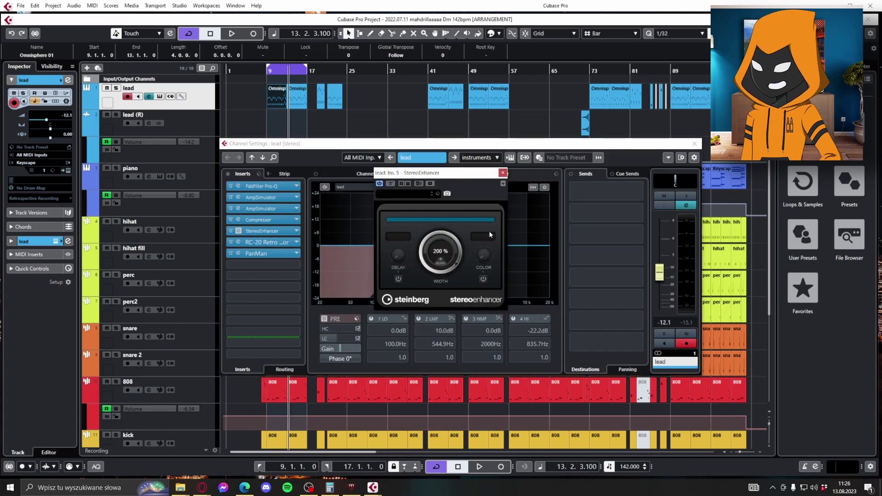
pyautogui.click(502, 173)
pyautogui.click(264, 242)
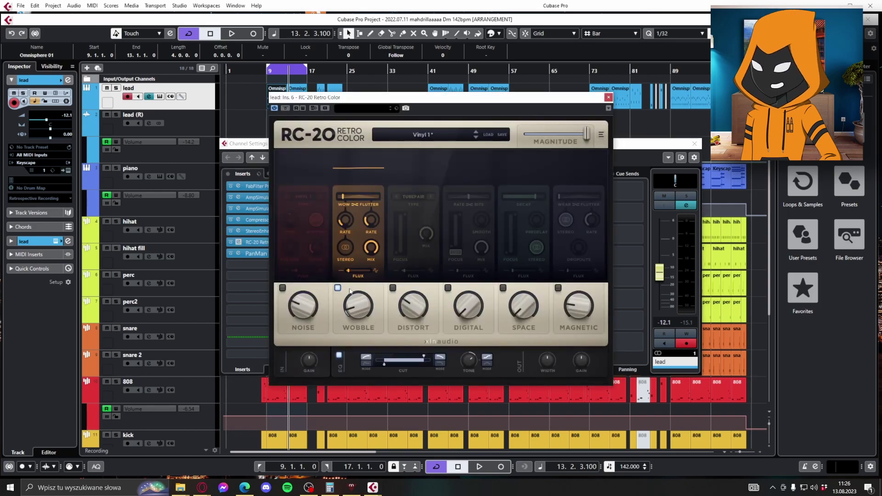
pyautogui.click(609, 97)
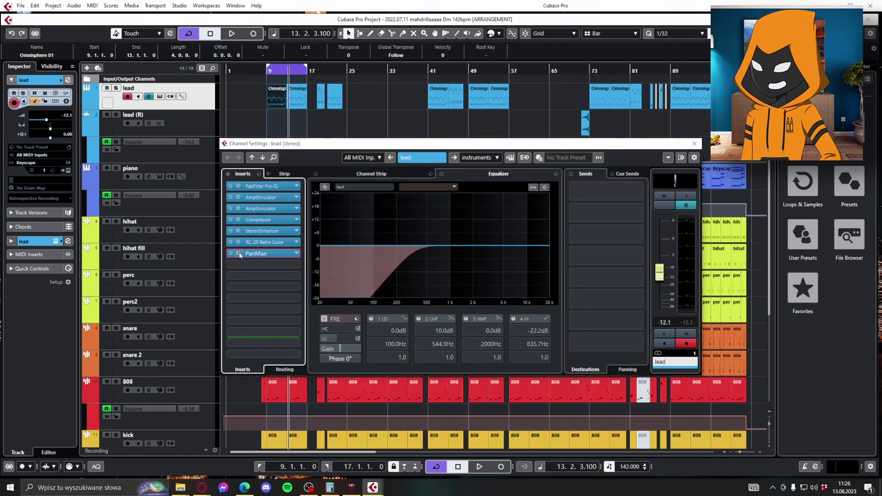
pyautogui.click(250, 253)
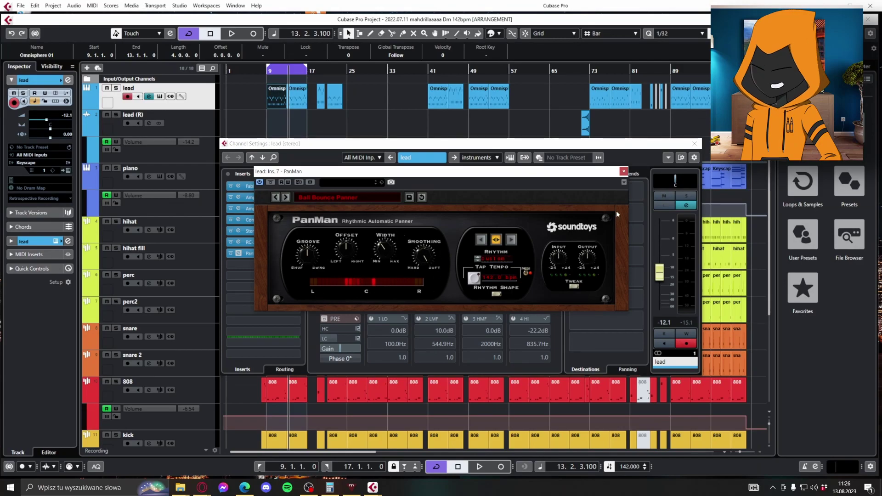
pyautogui.click(624, 171)
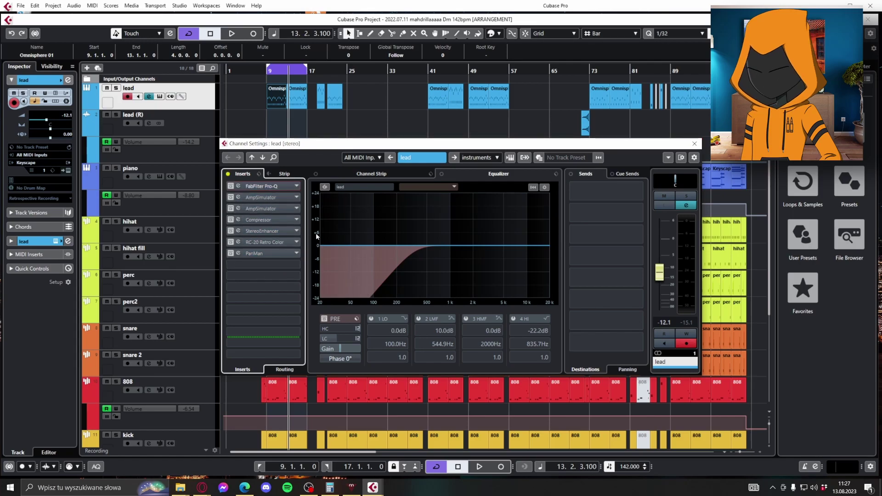
# - Audition the lead track soloed in the loop while reactivating its bypassed inserts one by one, from FabFilter Pro-Q to PanMan
pyautogui.press('s')
pyautogui.press('space')
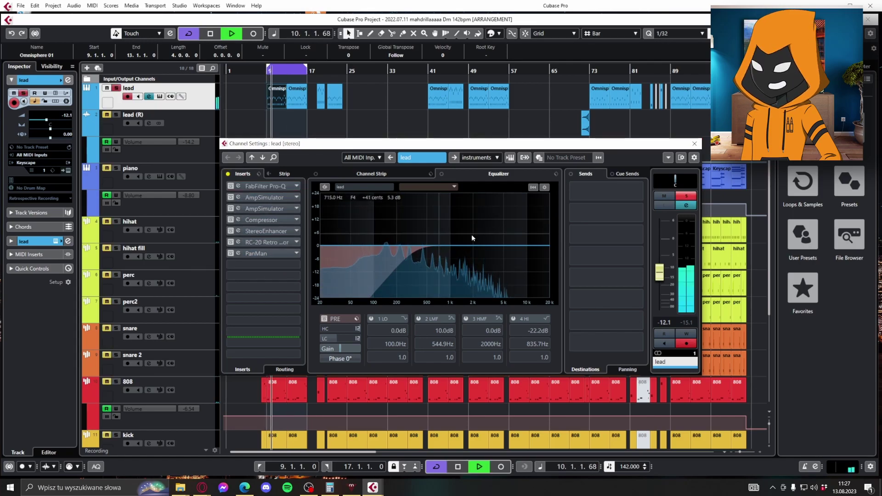
pyautogui.click(262, 186)
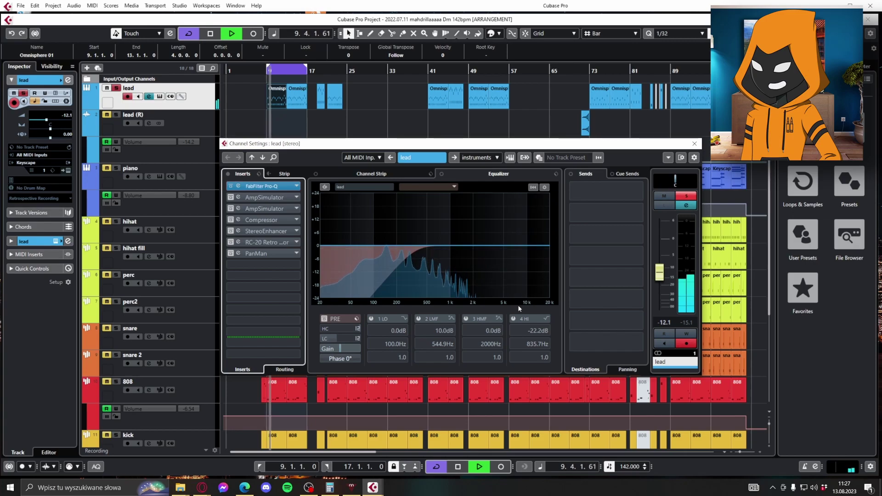
pyautogui.keyDown('ctrl'); pyautogui.click(241, 198); pyautogui.keyUp('ctrl')
pyautogui.keyDown('ctrl'); pyautogui.click(231, 209); pyautogui.keyUp('ctrl')
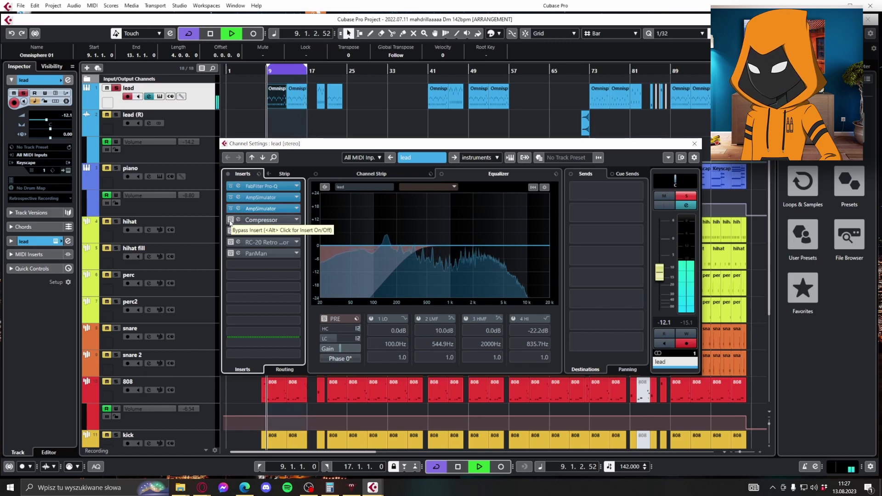
pyautogui.keyDown('ctrl'); pyautogui.click(231, 221); pyautogui.keyUp('ctrl')
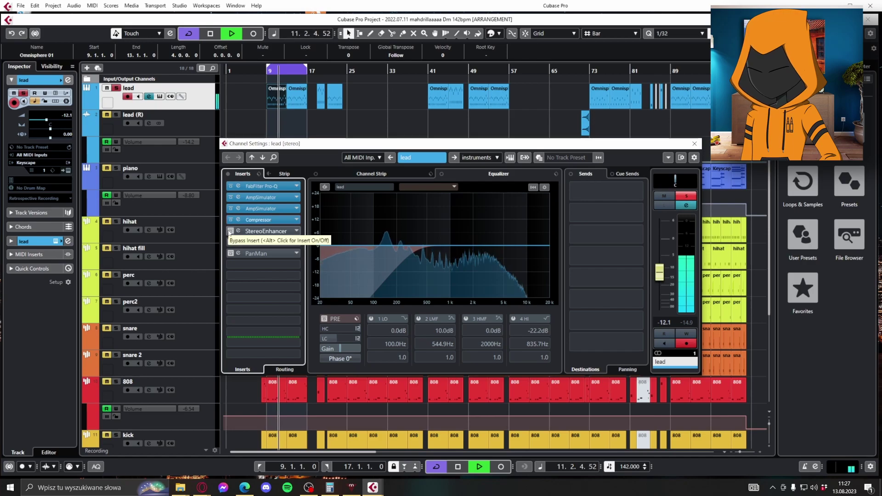
pyautogui.click(230, 231)
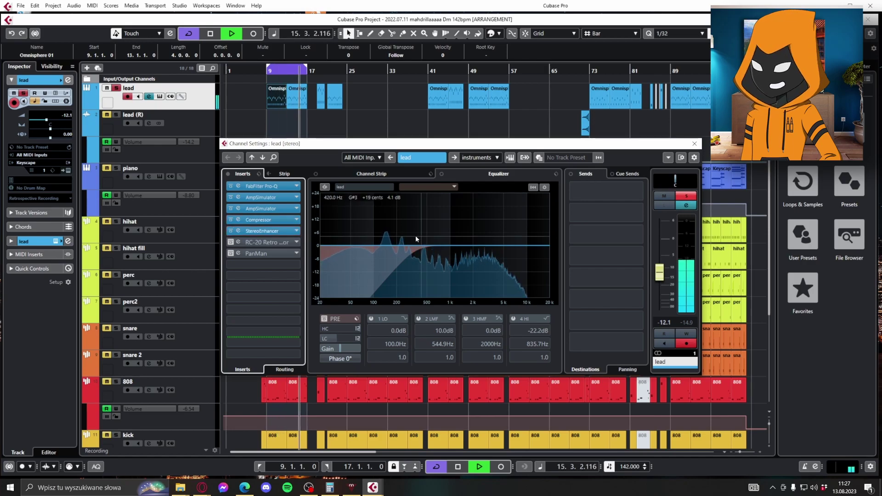
pyautogui.click(230, 242)
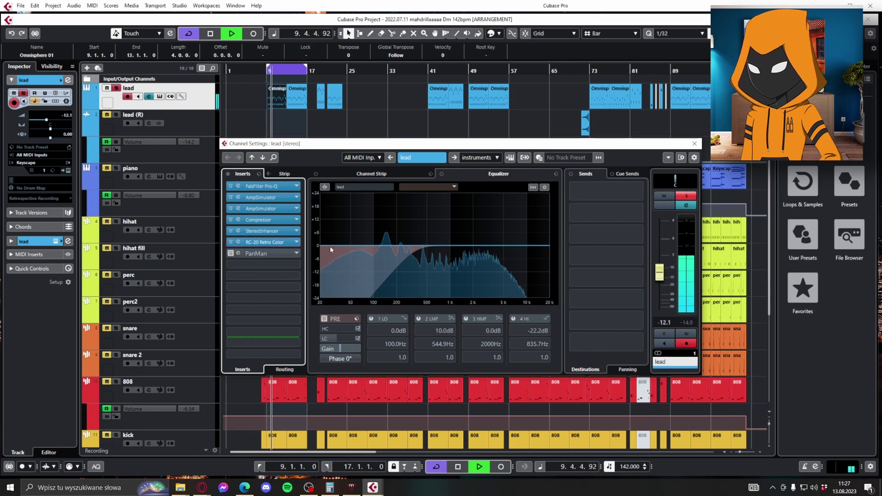
pyautogui.keyDown('alt'); pyautogui.click(248, 256); pyautogui.keyUp('alt')
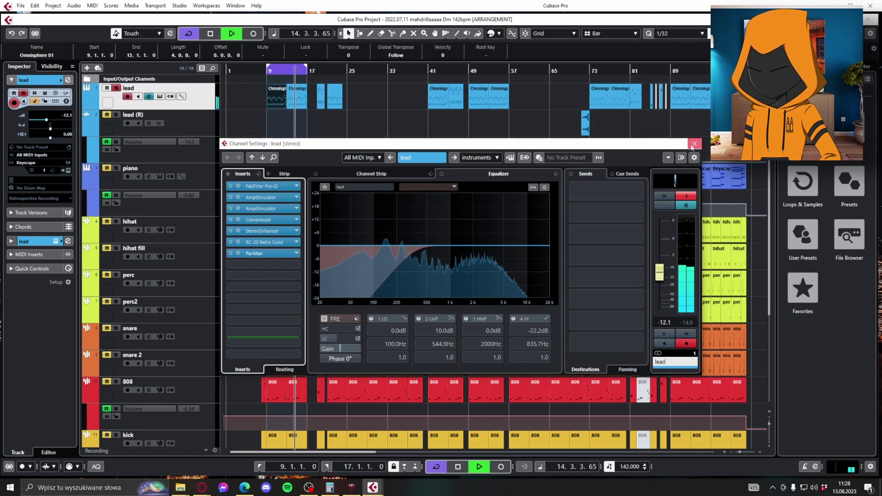
# - Close the lead's channel settings, stop playback, and inspect the piano track's Keyscape instrument
pyautogui.click(694, 144)
pyautogui.click(186, 176)
pyautogui.press('space')
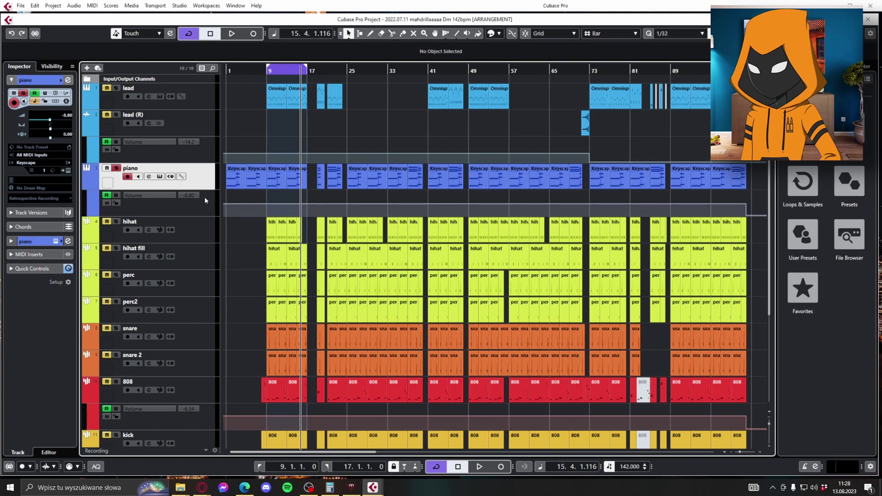
pyautogui.click(160, 176)
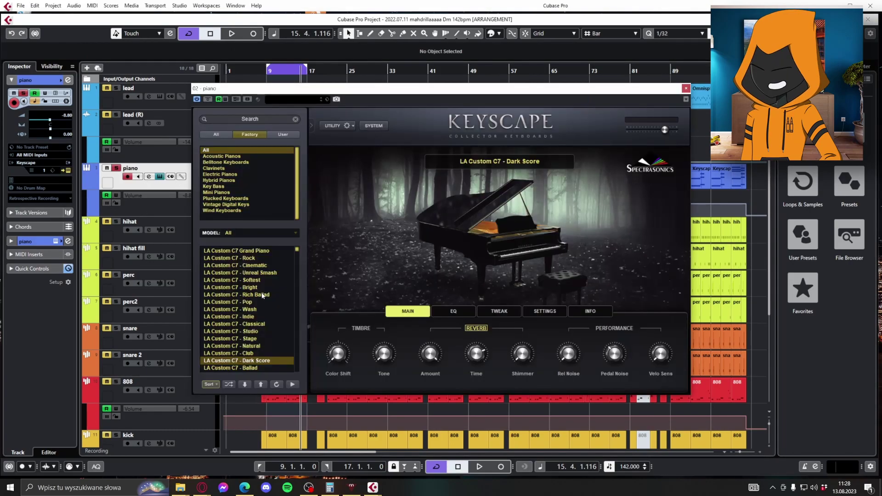
pyautogui.click(686, 88)
# - Open the piano track's channel settings, play the loop, and inspect its Compressor insert
pyautogui.click(148, 176)
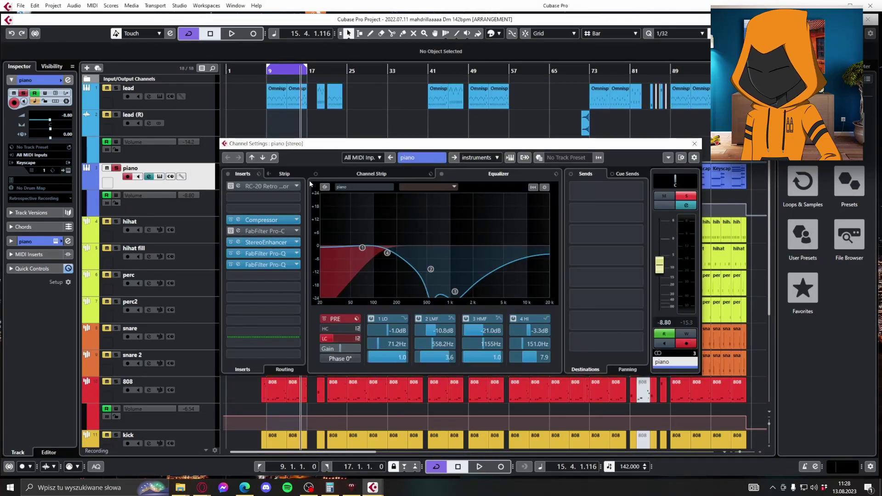
pyautogui.press('space')
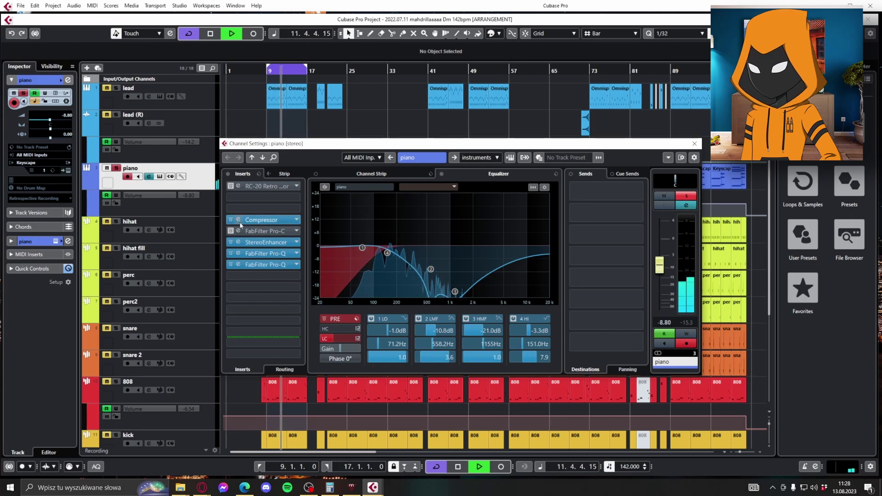
pyautogui.click(258, 220)
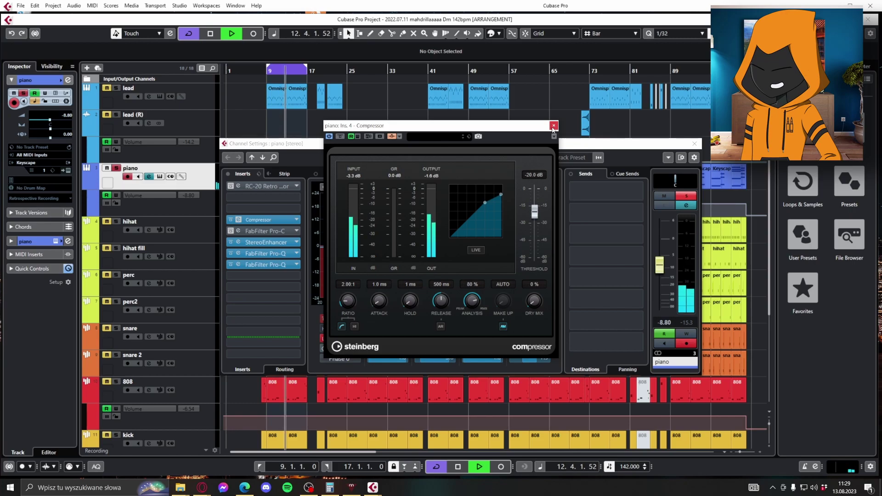
pyautogui.click(553, 127)
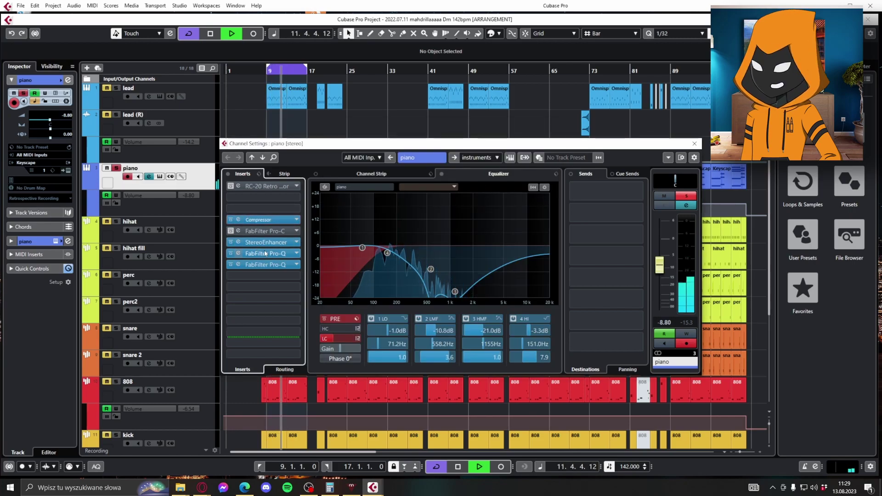
# - Inspect the piano channel's StereoEnhancer and both of its FabFilter Pro-Q inserts
pyautogui.click(245, 245)
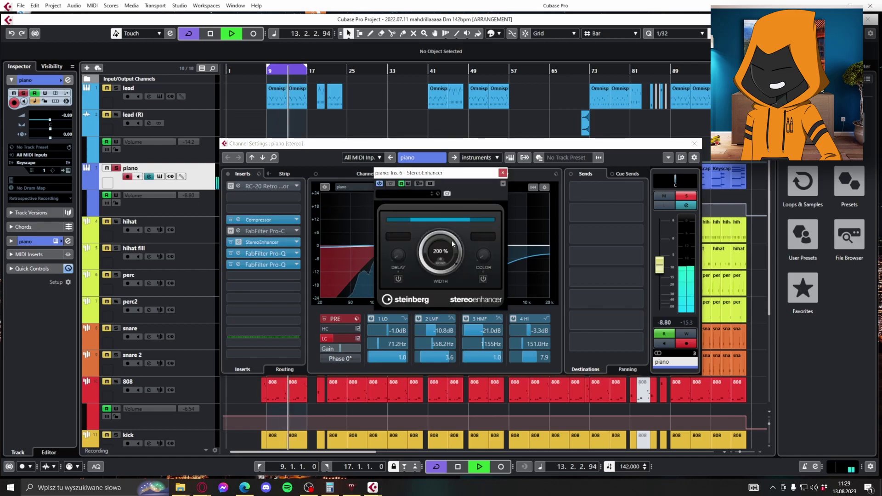
pyautogui.click(503, 174)
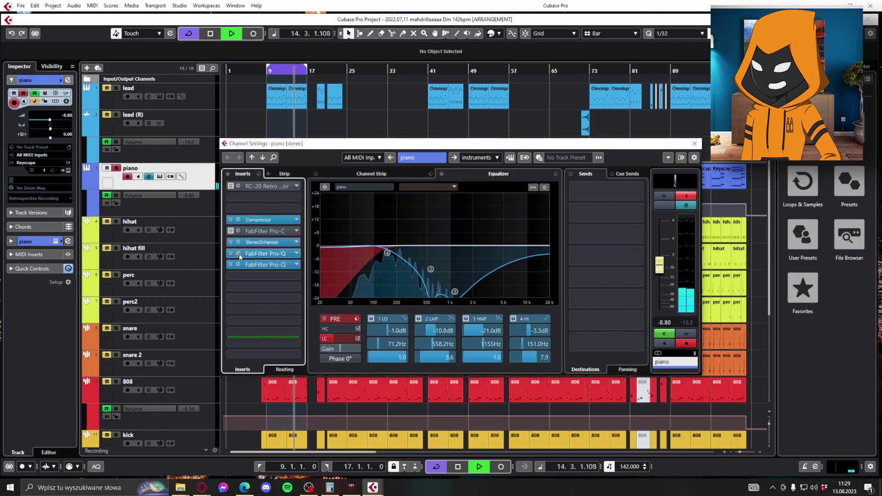
pyautogui.click(239, 253)
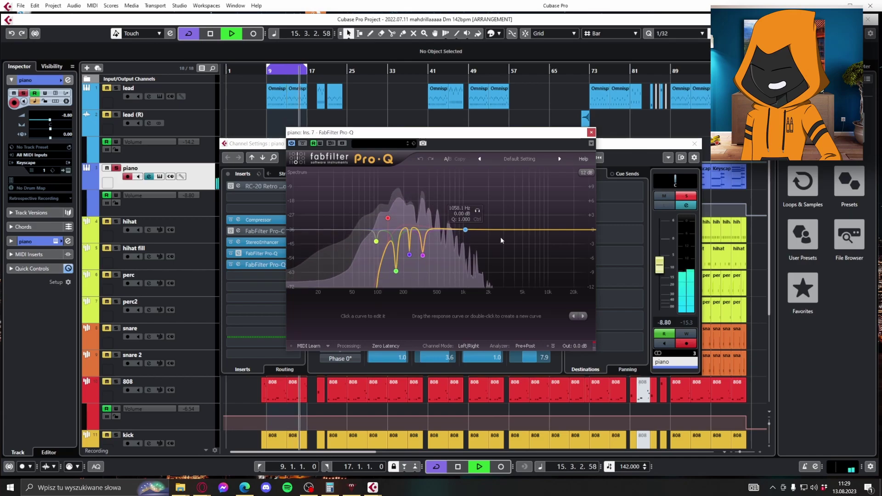
pyautogui.click(239, 264)
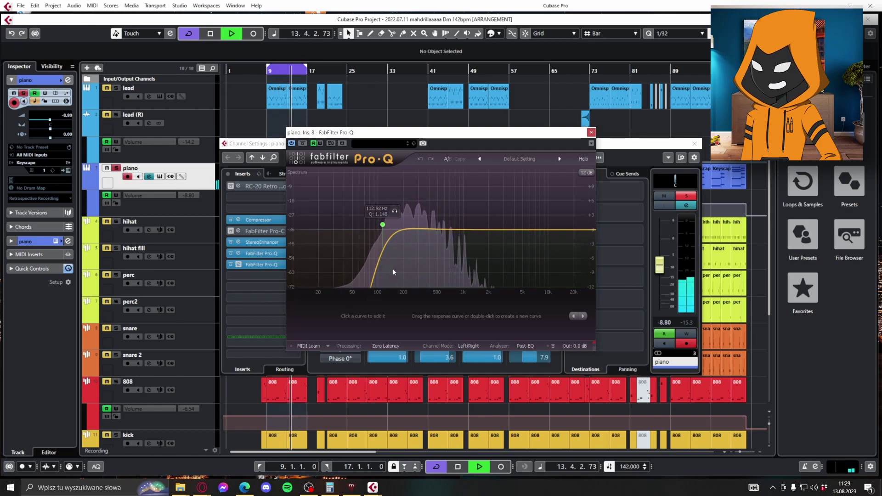
pyautogui.click(591, 133)
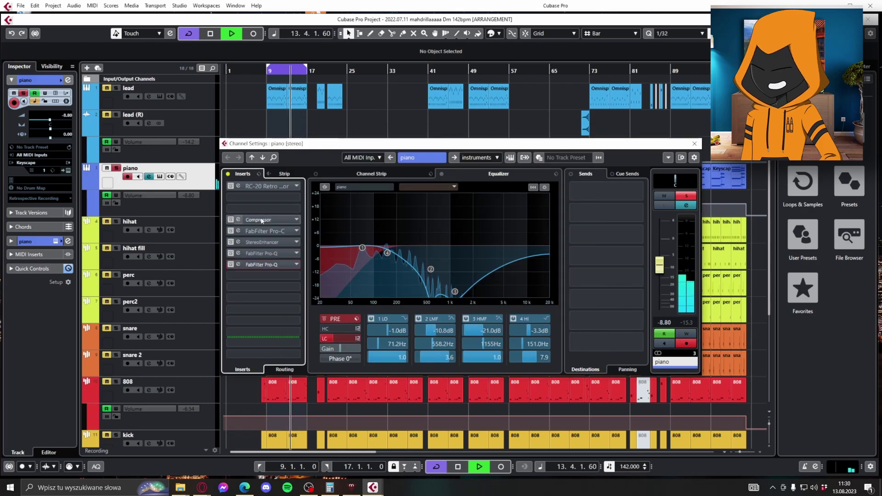
# - Reactivate the piano channel's bypassed Compressor, StereoEnhancer and both FabFilter Pro-Q inserts one by one during playback
pyautogui.click(231, 220)
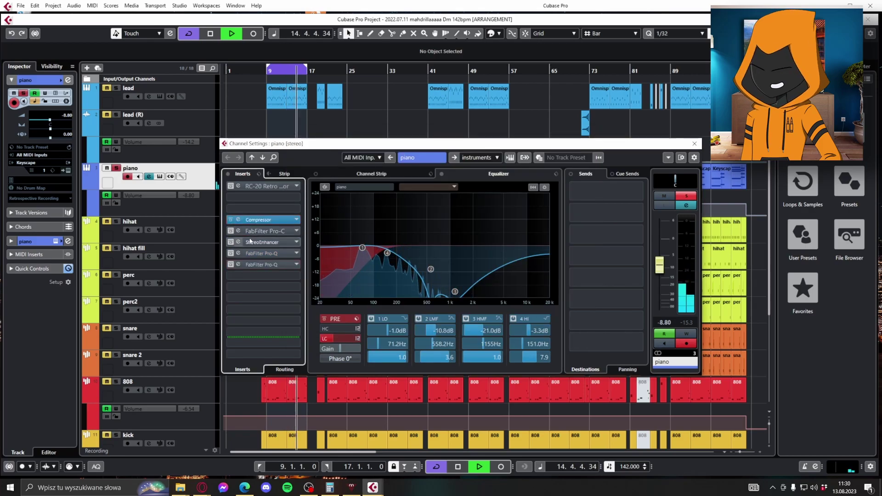
pyautogui.click(231, 243)
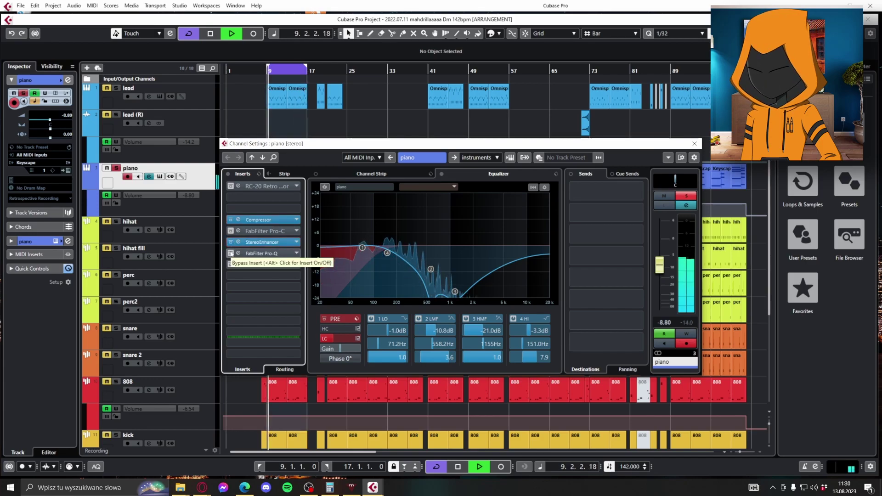
pyautogui.click(231, 254)
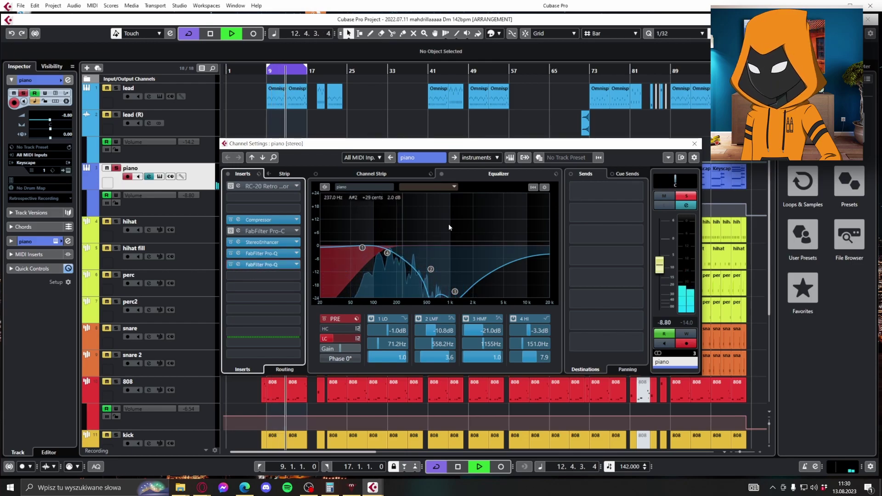
# - Close the piano's channel settings, stop playback, and return the cursor to the loop start at bar 9
pyautogui.click(694, 144)
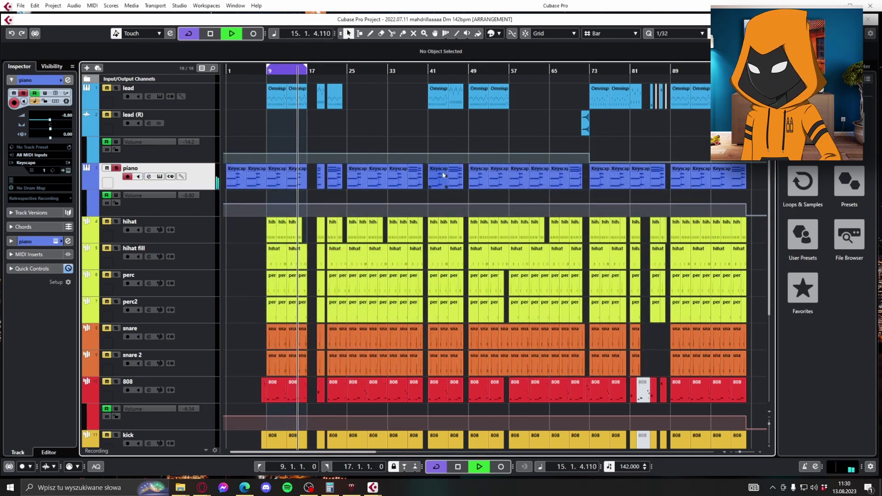
pyautogui.press('space')
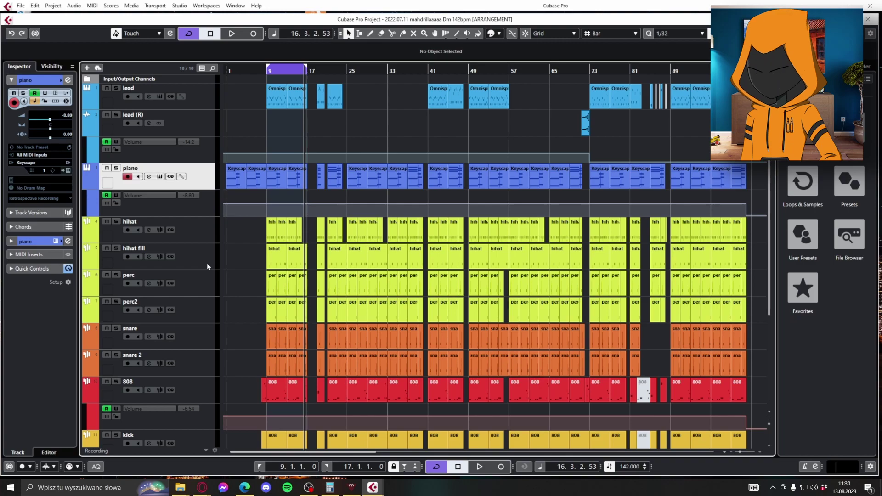
pyautogui.press('KP_1')
# - Solo the hihat track and audition it in the loop
pyautogui.click(249, 226)
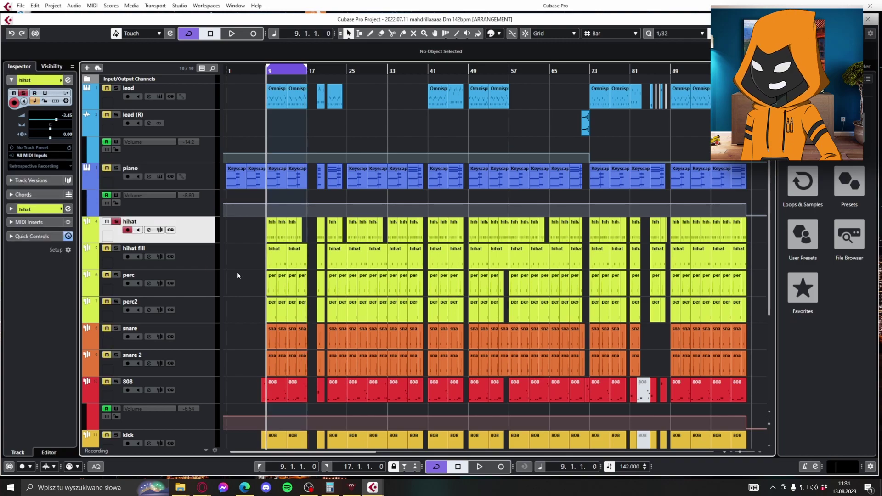
pyautogui.press('space')
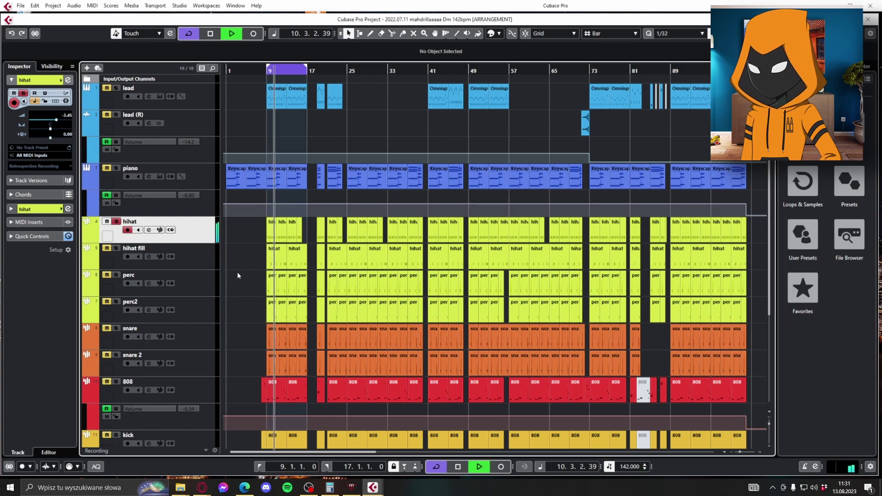
pyautogui.press('space')
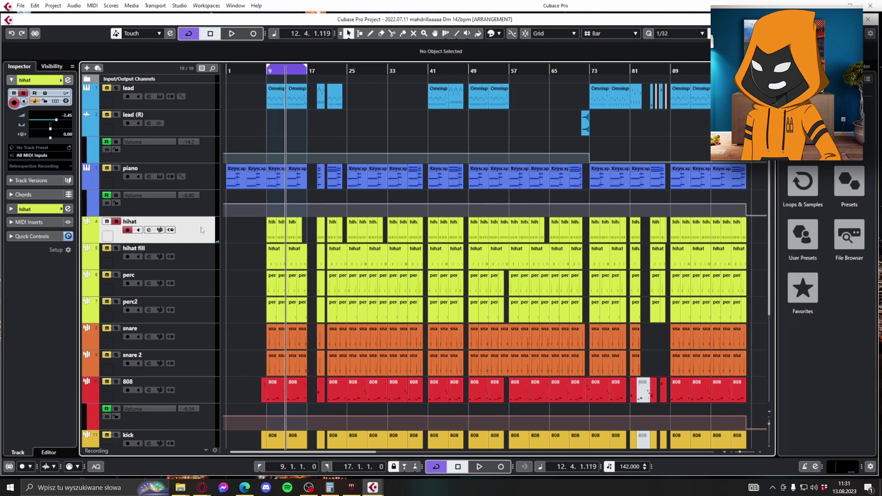
# - Switch the solo to the hihat fill track and audition it in the loop
pyautogui.click(116, 248)
pyautogui.press('space')
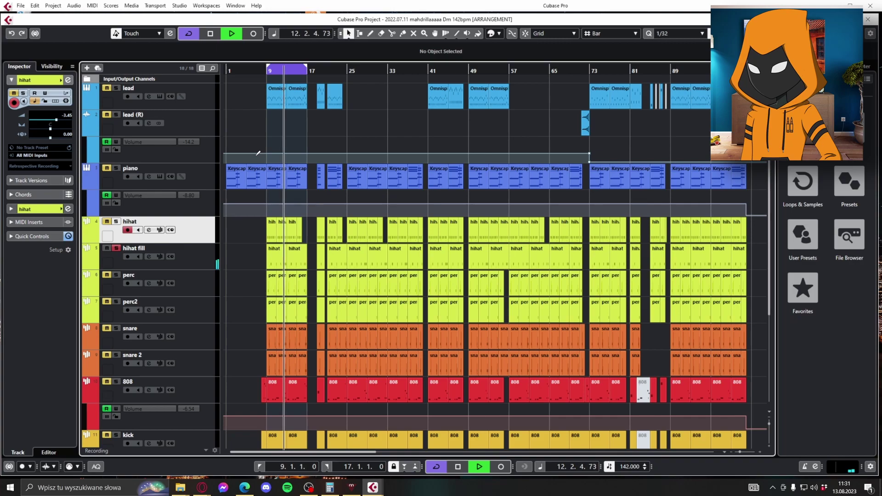
pyautogui.press('space')
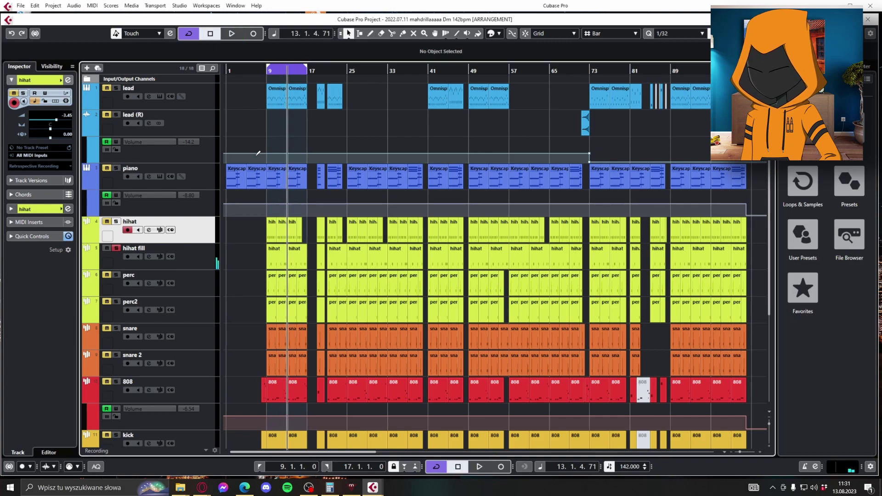
# - Select the hihat fill track, and solo and audition perc and perc2 one after the other
pyautogui.click(197, 255)
pyautogui.press('space')
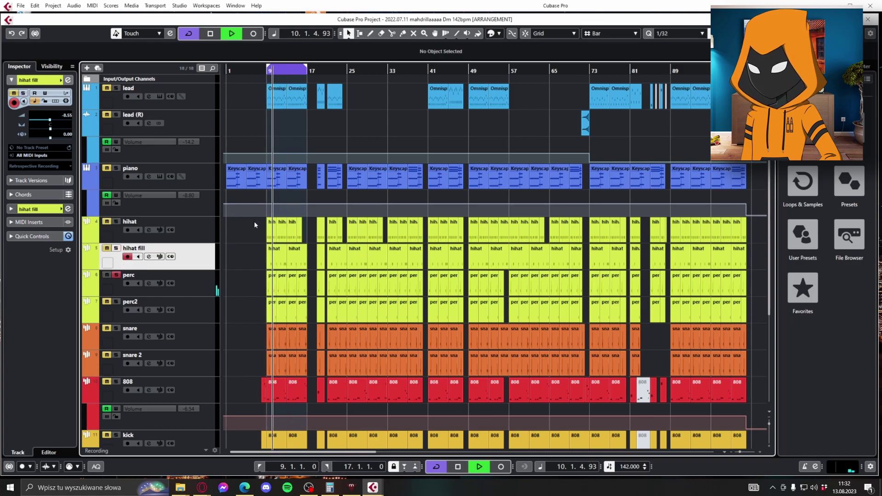
pyautogui.press('space')
pyautogui.press('space')
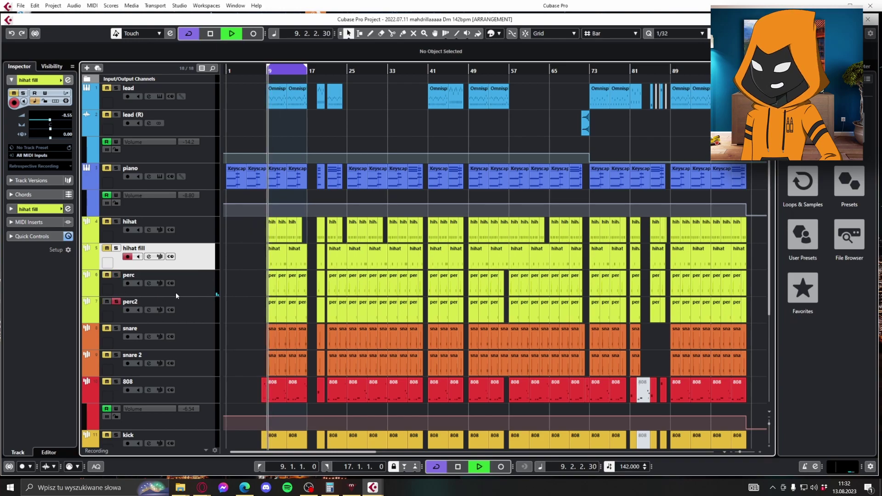
pyautogui.press('space')
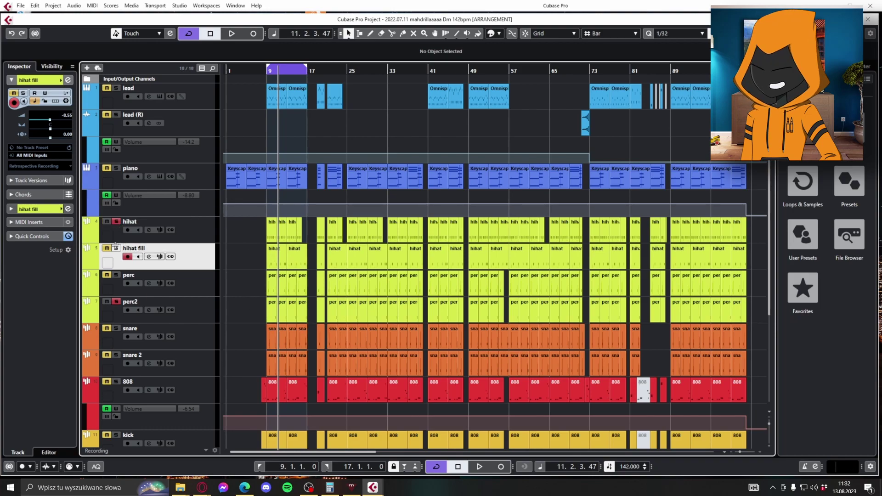
# - Play hihat, hihat fill, perc and perc2 soloed together, and inspect the hihat fill channel's PanMan insert
pyautogui.press('space')
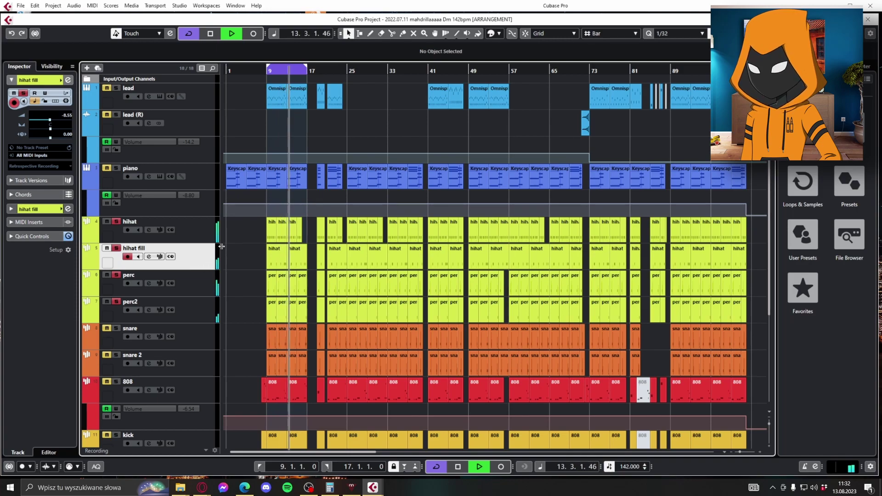
pyautogui.press('space')
pyautogui.press('e')
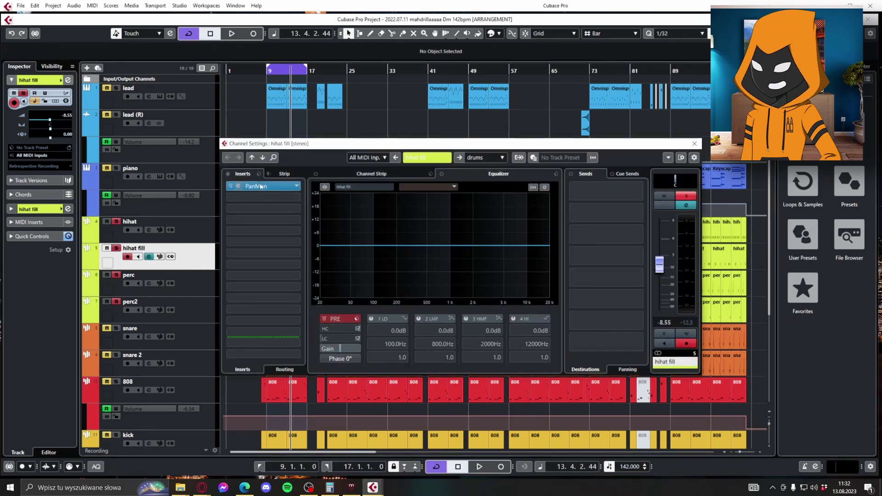
pyautogui.click(244, 187)
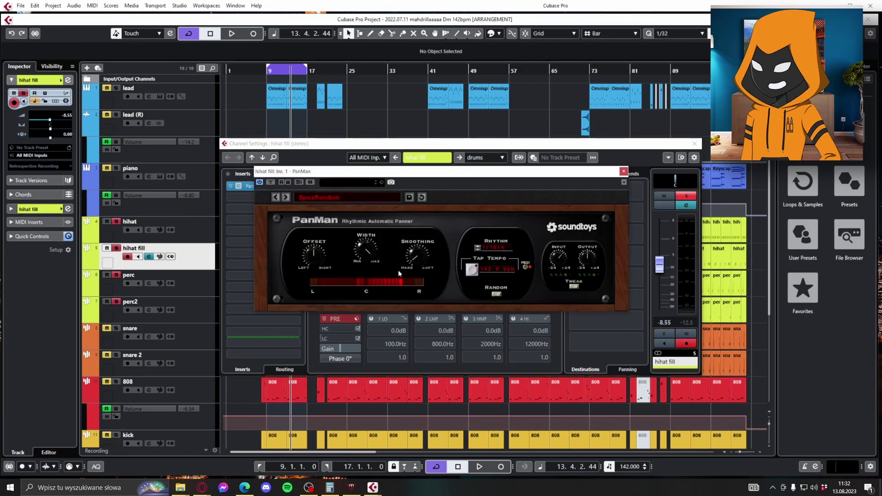
pyautogui.click(624, 171)
# - Solo the snare and snare 2 tracks in turn and audition each from the loop start
pyautogui.scroll(-3, 271, 271)
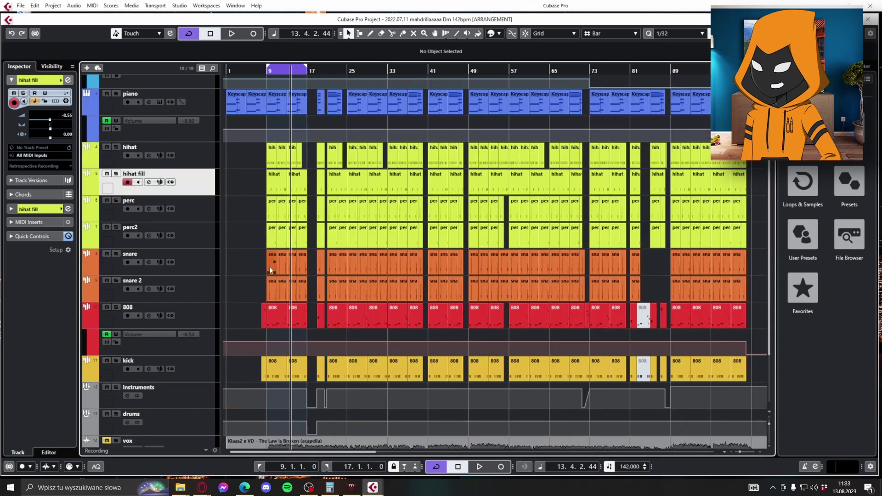
pyautogui.click(203, 266)
pyautogui.press('space')
pyautogui.click(117, 254)
pyautogui.press('space')
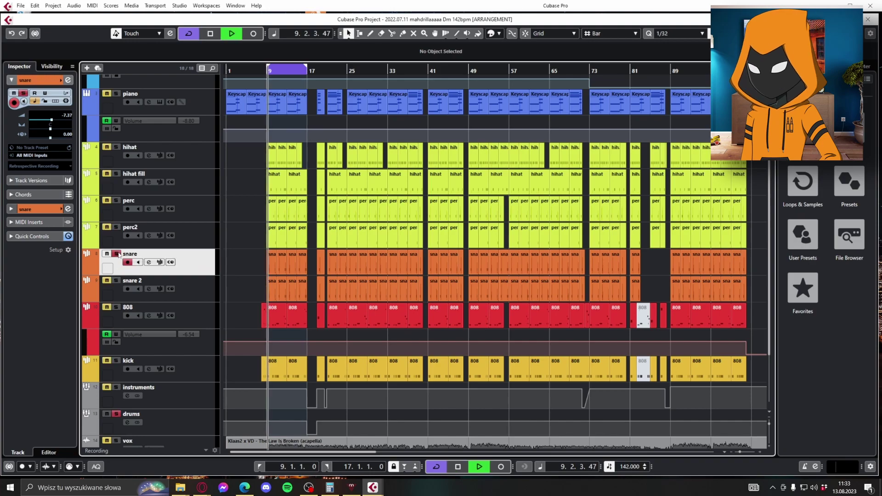
pyautogui.keyDown('ctrl'); pyautogui.click(116, 280); pyautogui.keyUp('ctrl')
pyautogui.press('space')
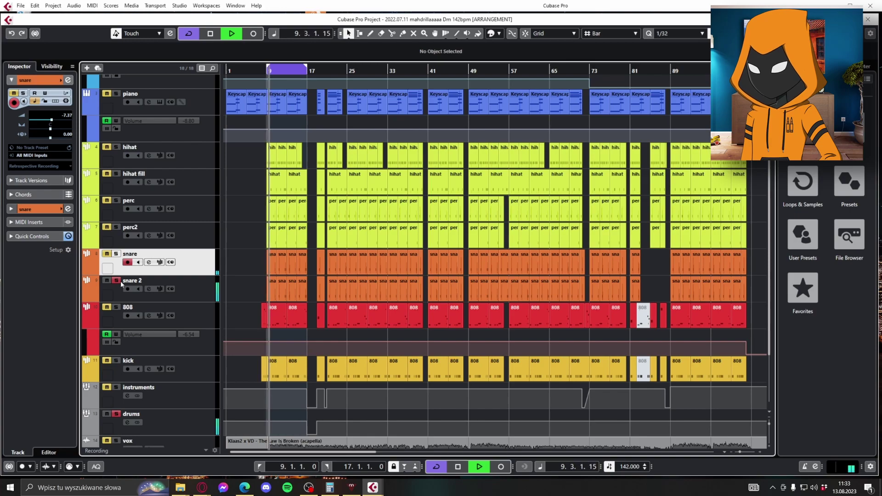
pyautogui.press('space')
# - Solo both snare tracks together, audition them, and return the cursor to the loop start
pyautogui.click(115, 254)
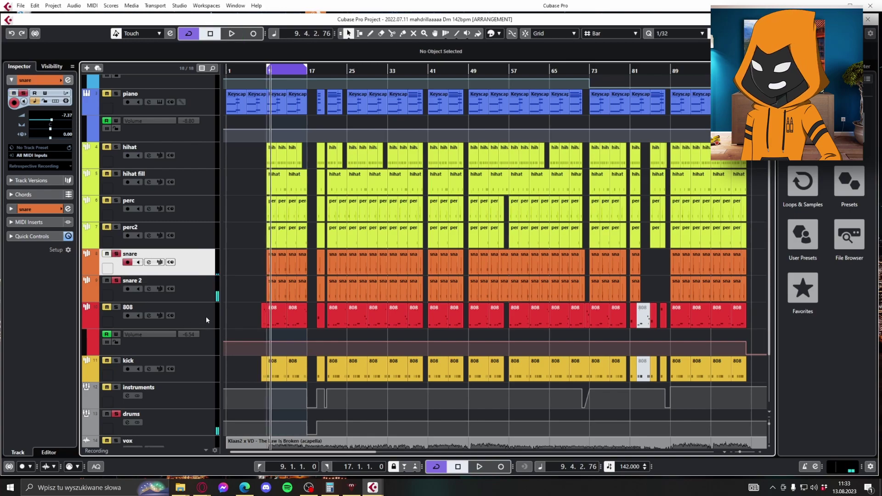
pyautogui.press('space')
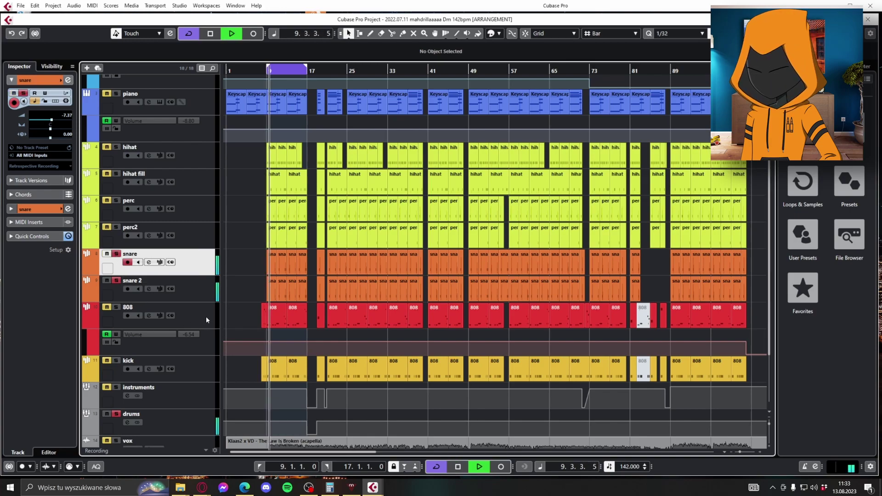
pyautogui.press('space')
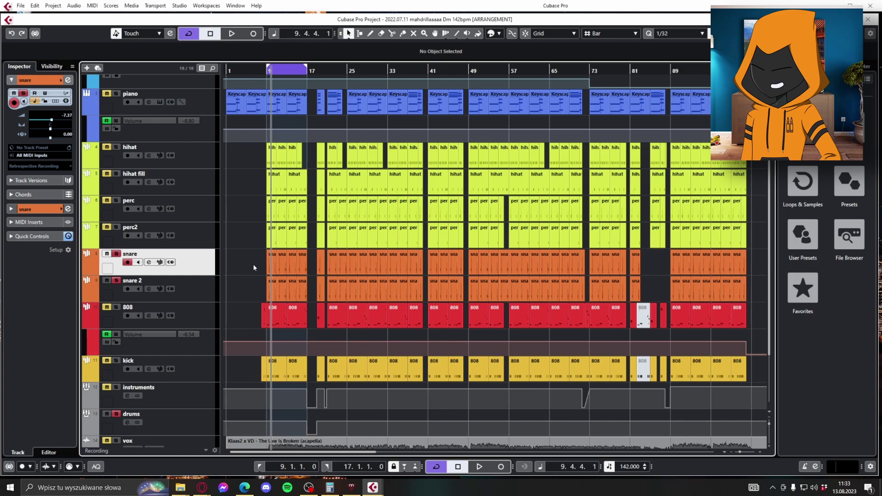
pyautogui.press('KP_1')
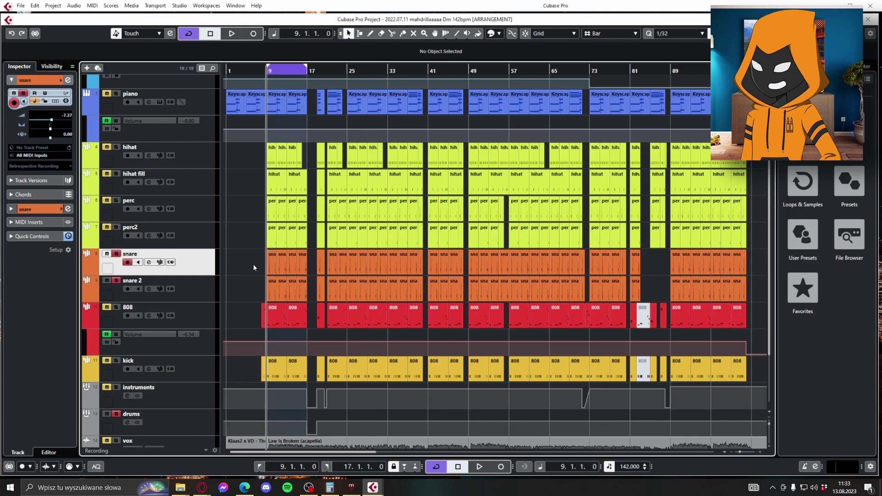
# - Unsolo the snares, solo the 808 track, and audition it in the loop
pyautogui.scroll(-3, 252, 265)
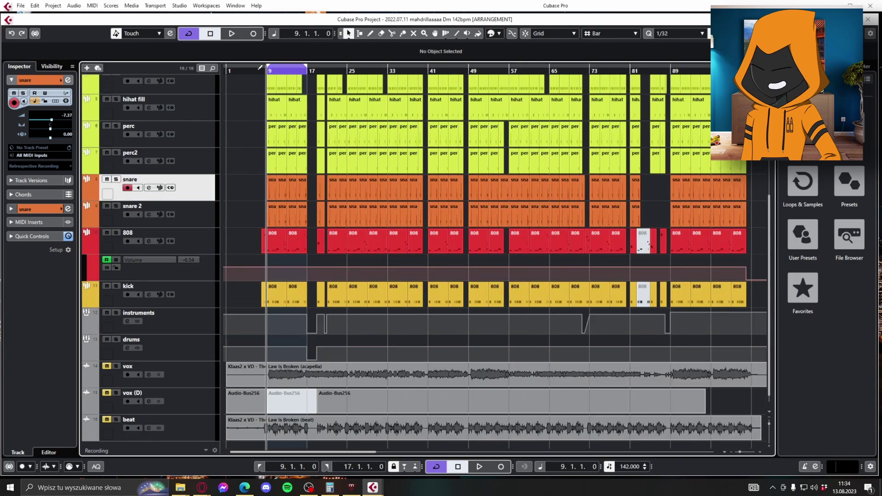
pyautogui.press('space')
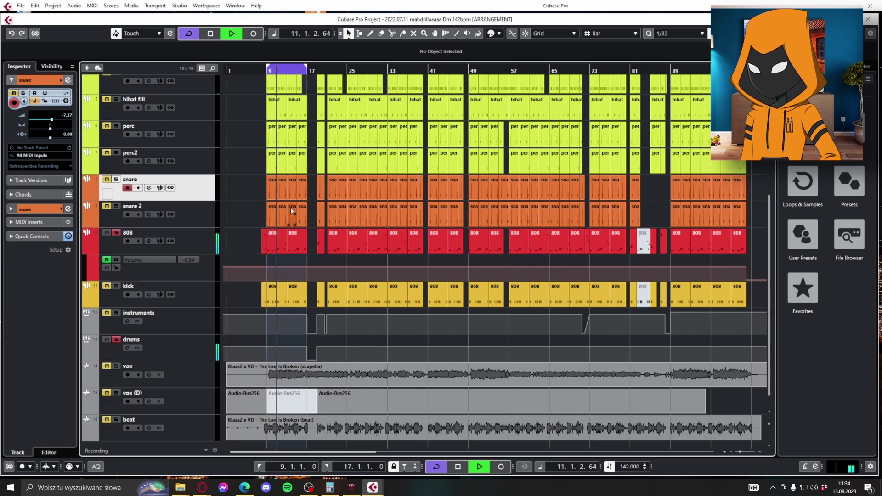
pyautogui.press('space')
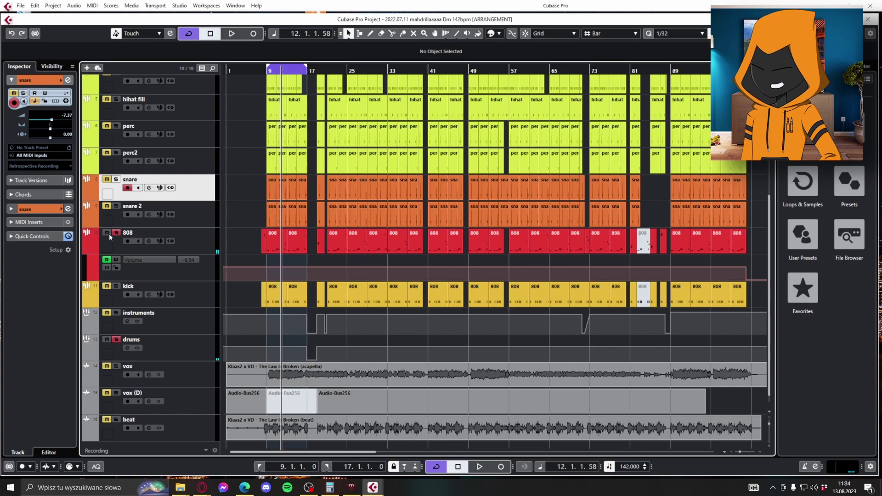
# - Open the 808's channel settings and inspect its FabFilter Saturn insert
pyautogui.click(149, 241)
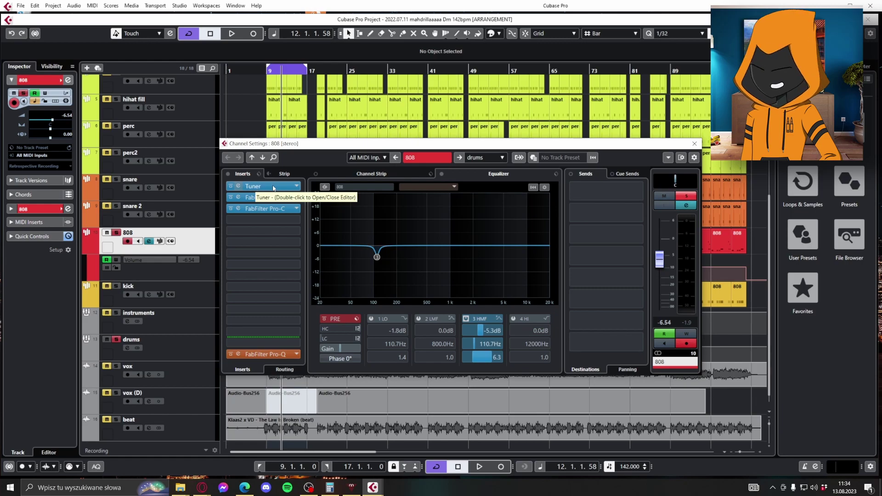
pyautogui.doubleClick(270, 198)
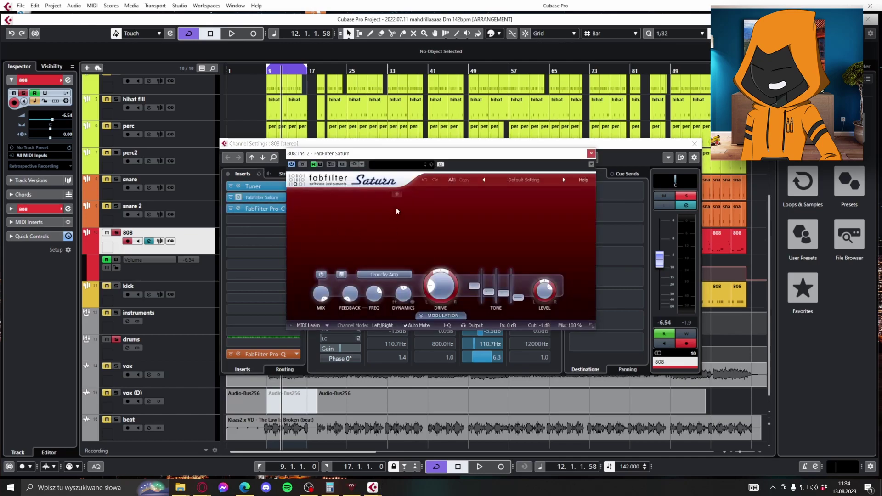
pyautogui.click(591, 153)
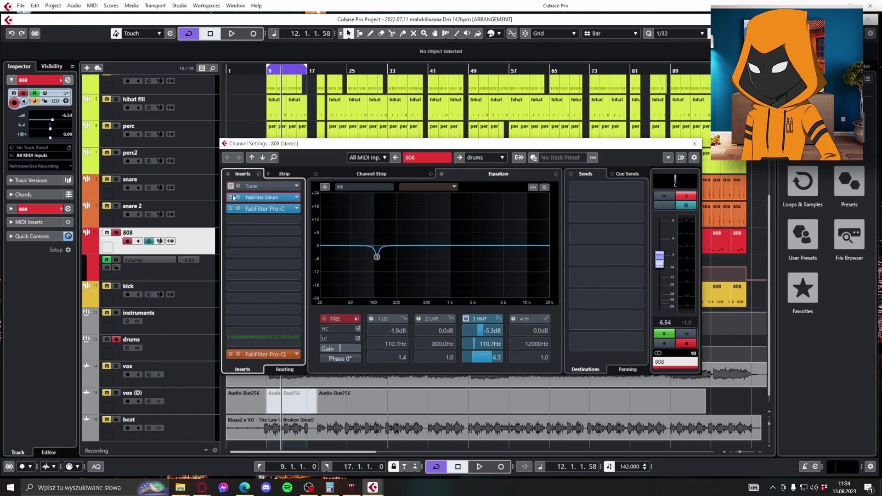
# - Audition the 808 with Tuner, FabFilter Saturn and FabFilter Pro-C bypassed, and reactivate these inserts one by one for comparison
pyautogui.press('space')
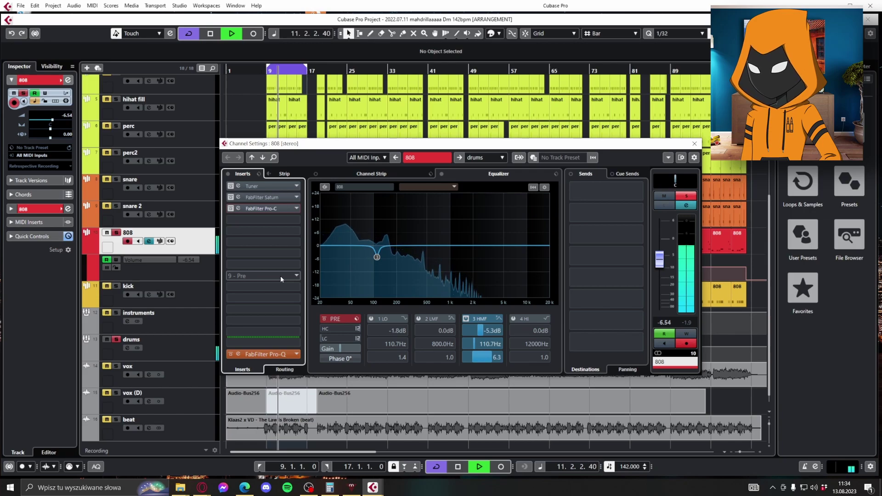
pyautogui.press('space')
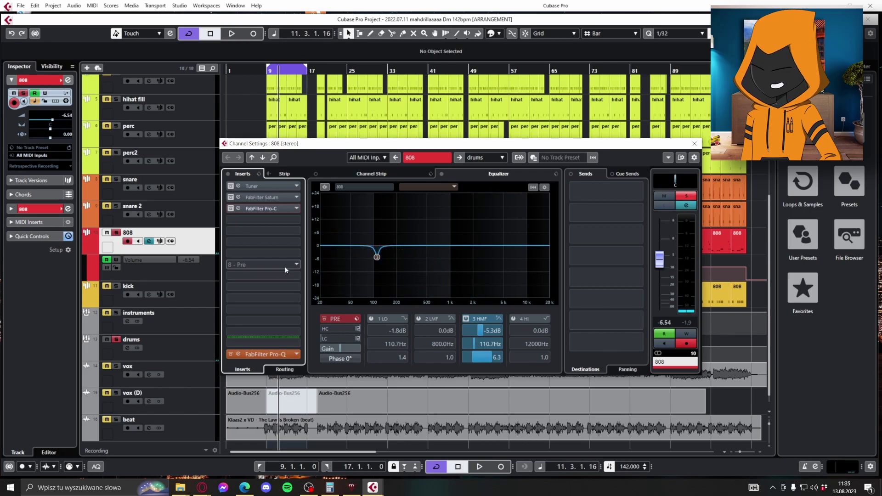
pyautogui.click(241, 188)
pyautogui.click(230, 198)
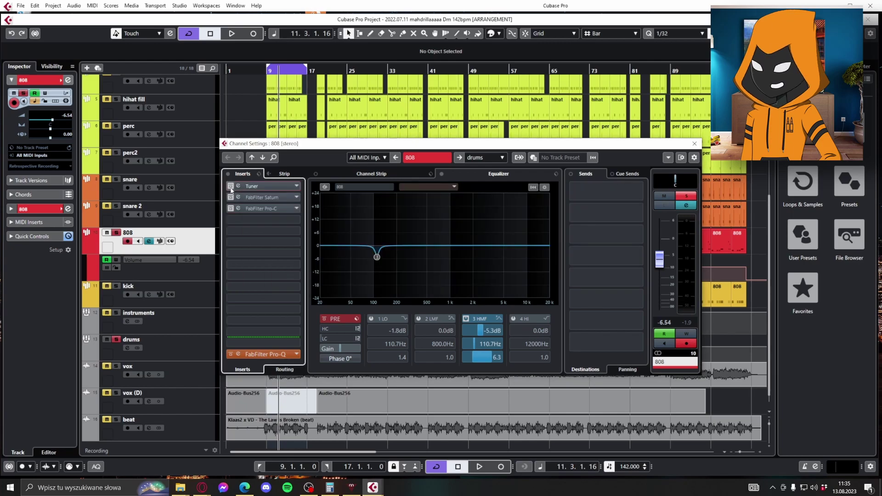
pyautogui.press('space')
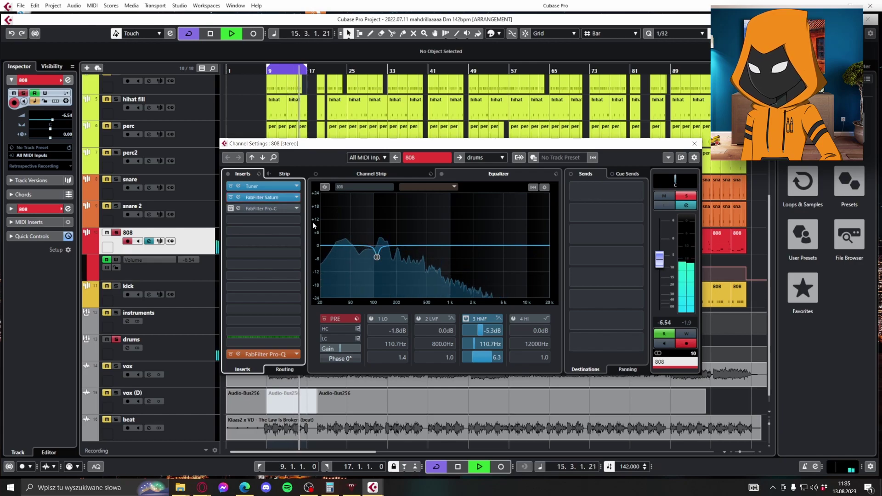
pyautogui.press('space')
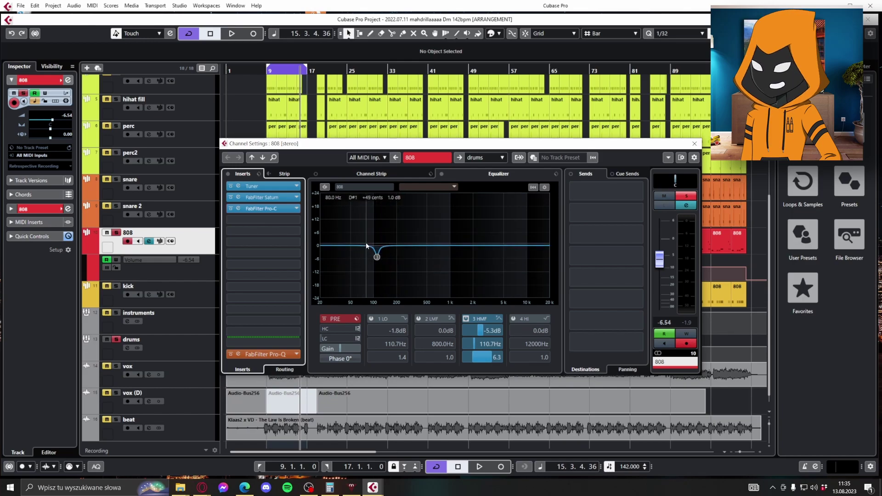
# - Compare the 808 with EQ band 3 switched off and back on during playback, and close its channel settings
pyautogui.click(466, 319)
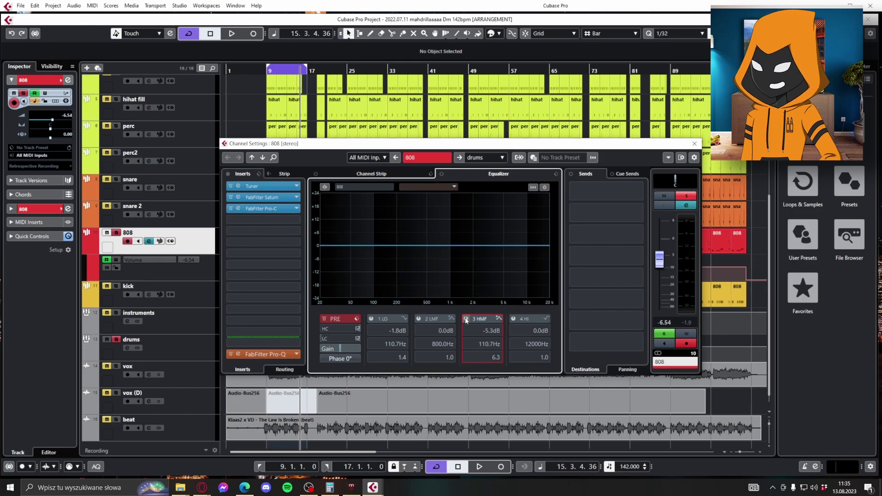
pyautogui.press('space')
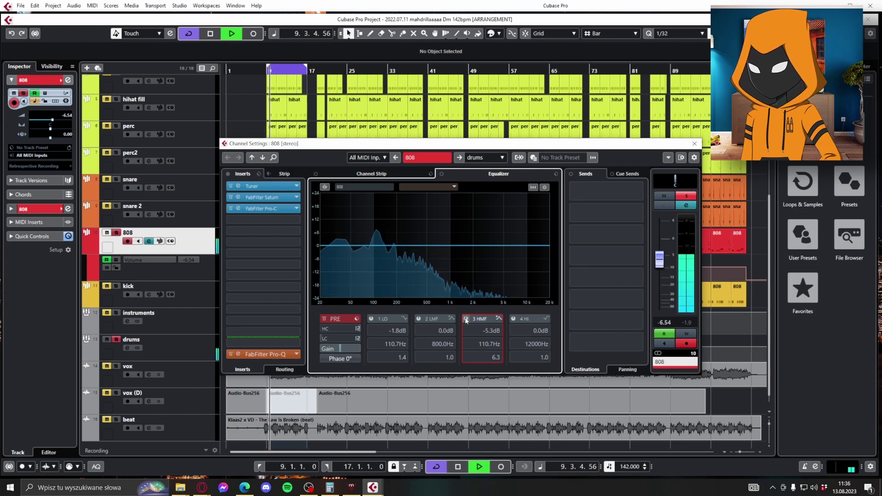
pyautogui.click(466, 319)
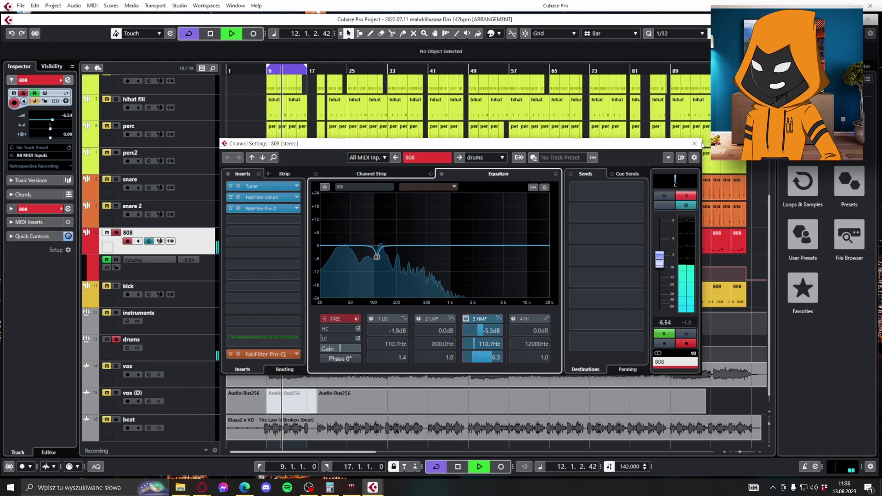
pyautogui.press('e')
pyautogui.press('space')
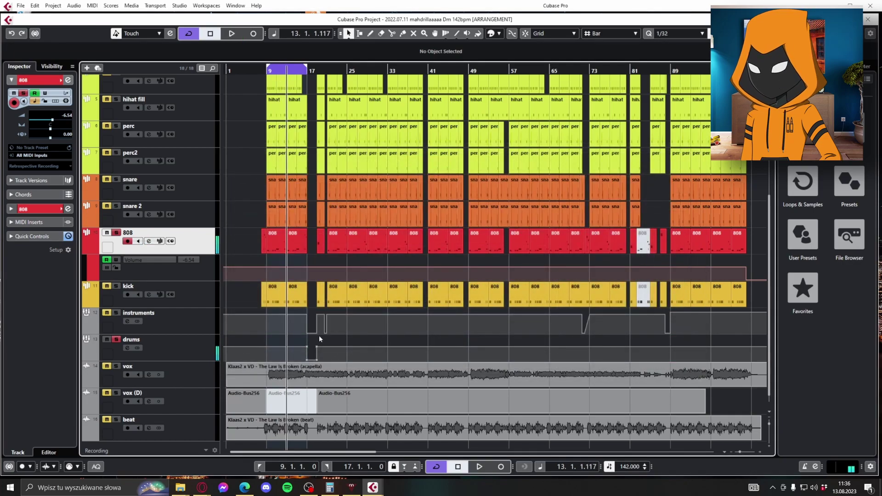
# - Unsolo the 808, solo the kick track, and audition it from the start of the loop
pyautogui.press('s')
pyautogui.press('KP_1')
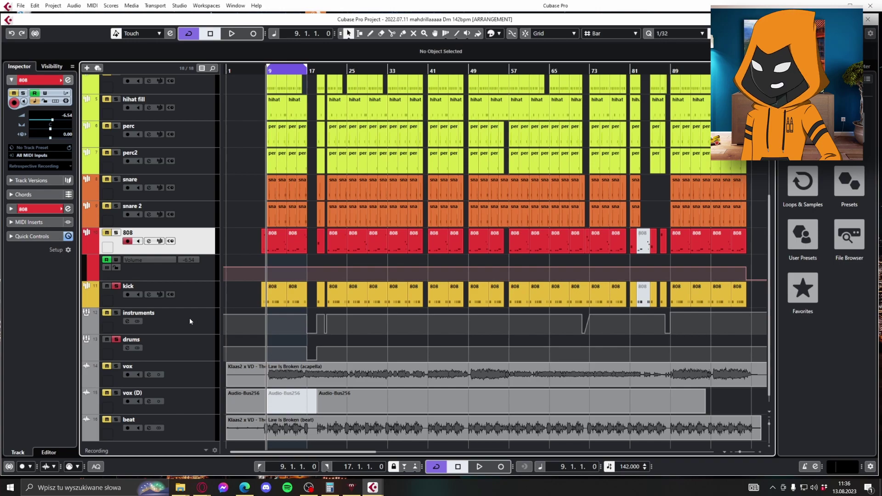
pyautogui.click(200, 297)
pyautogui.press('space')
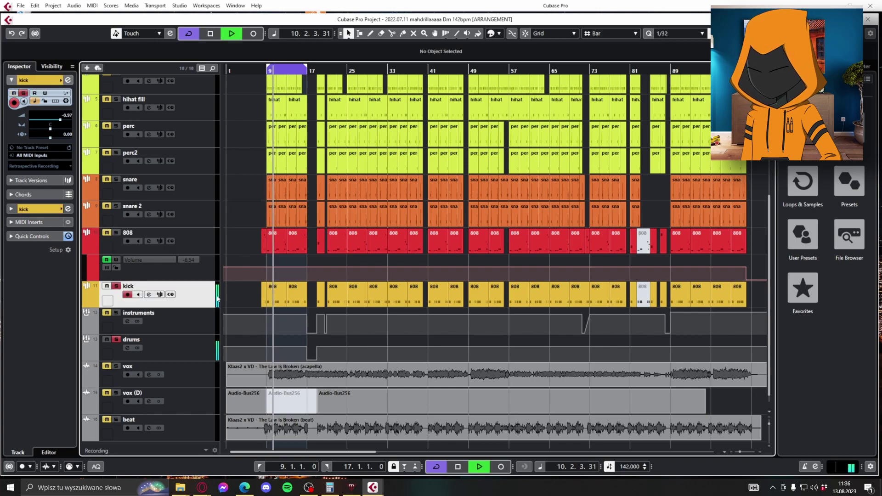
pyautogui.press('space')
# - Open the kick's channel settings, inspect its FabFilter Pro-Q insert and sends, and close the windows
pyautogui.press('e')
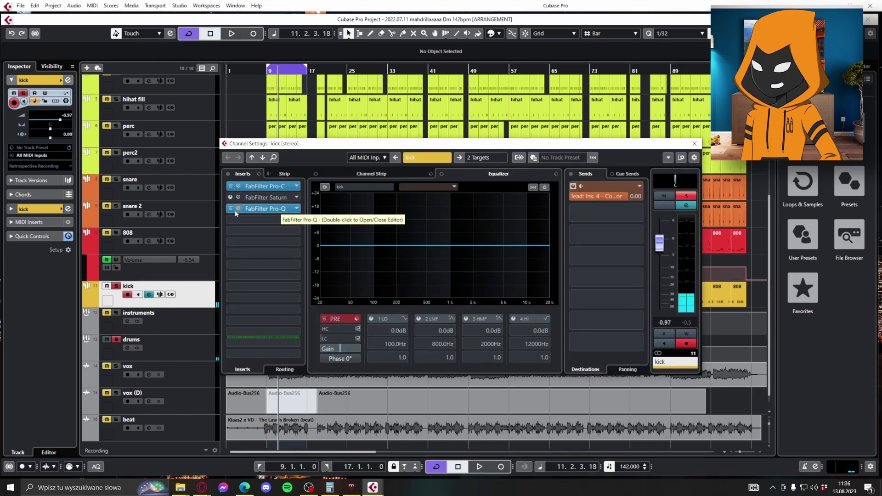
pyautogui.click(263, 209)
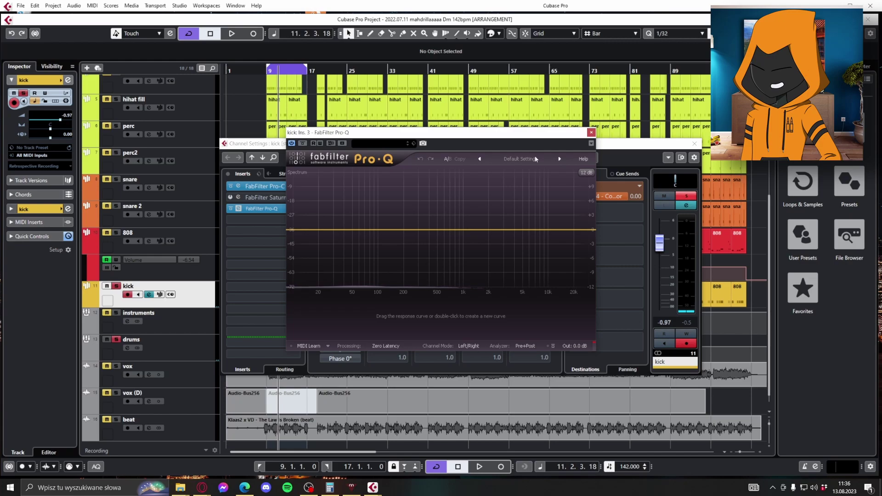
pyautogui.click(591, 132)
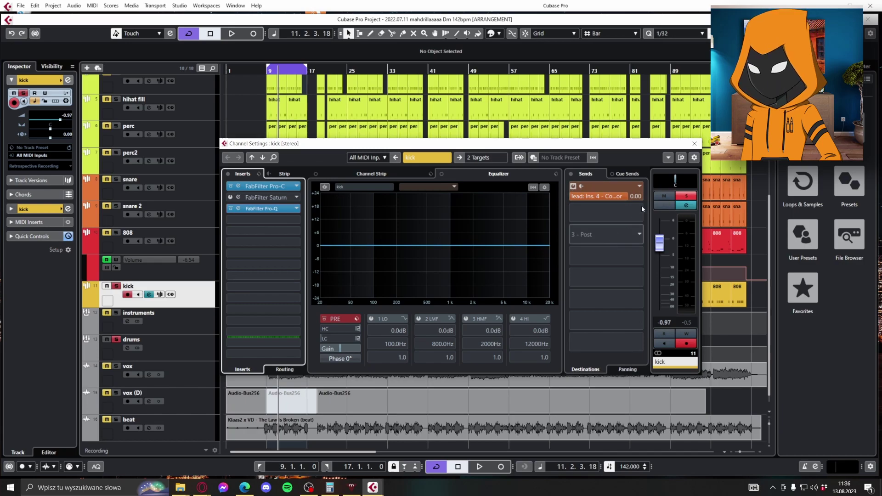
pyautogui.click(694, 144)
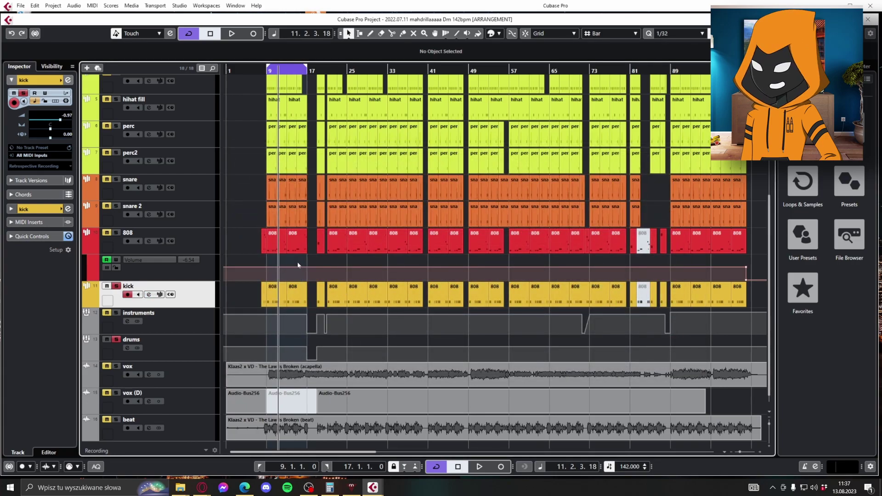
# - Solo the 808 together with the kick and audition both from the start of the loop
pyautogui.press('KP_1')
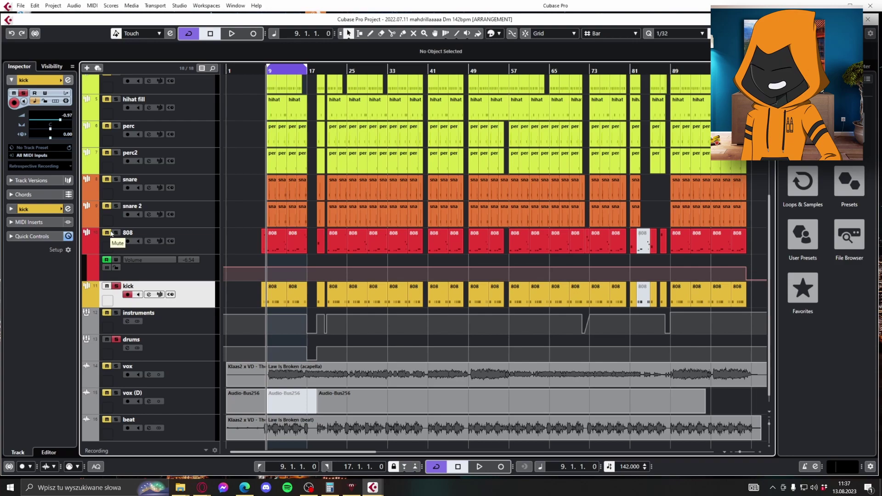
pyautogui.press('space')
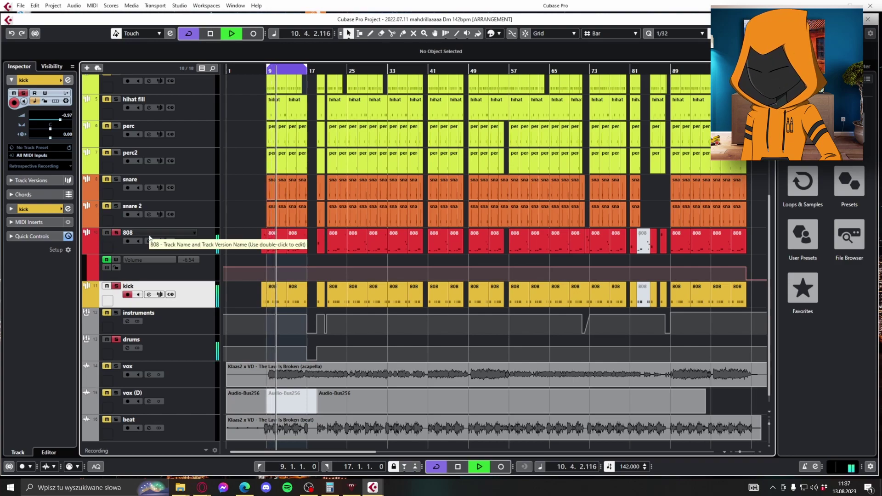
pyautogui.press('space')
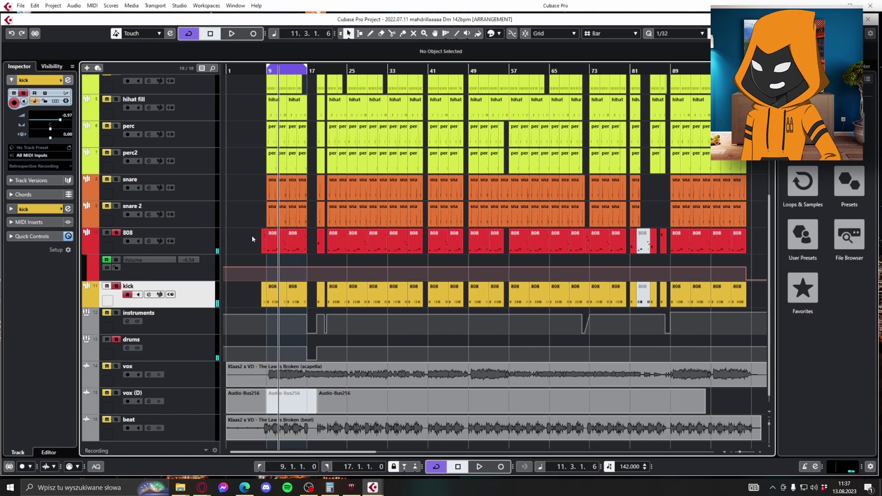
# - Clear the track solos and audition the full beat from the start of the loop
pyautogui.scroll(3, 255, 235)
pyautogui.scroll(3, 258, 307)
pyautogui.press('KP_1')
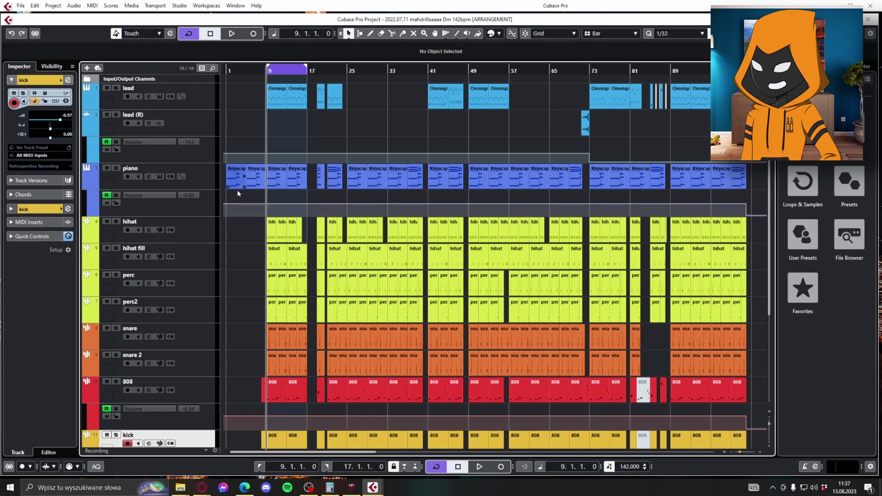
pyautogui.press('space')
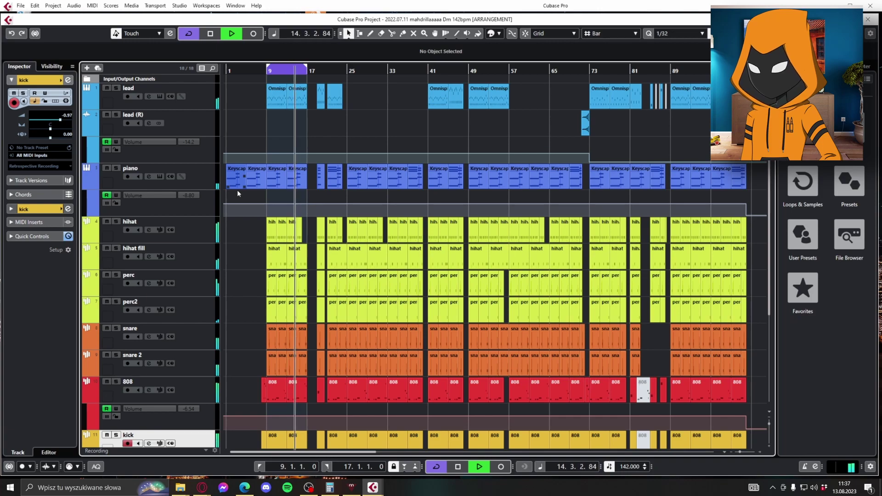
pyautogui.press('space')
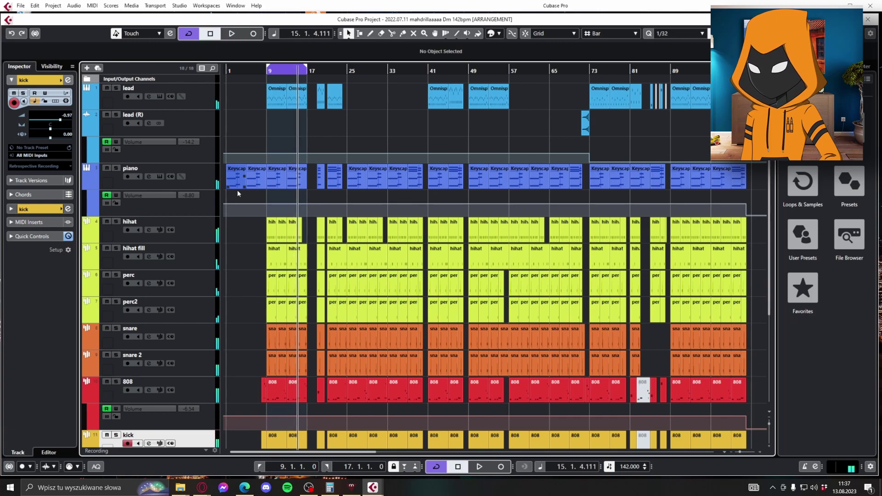